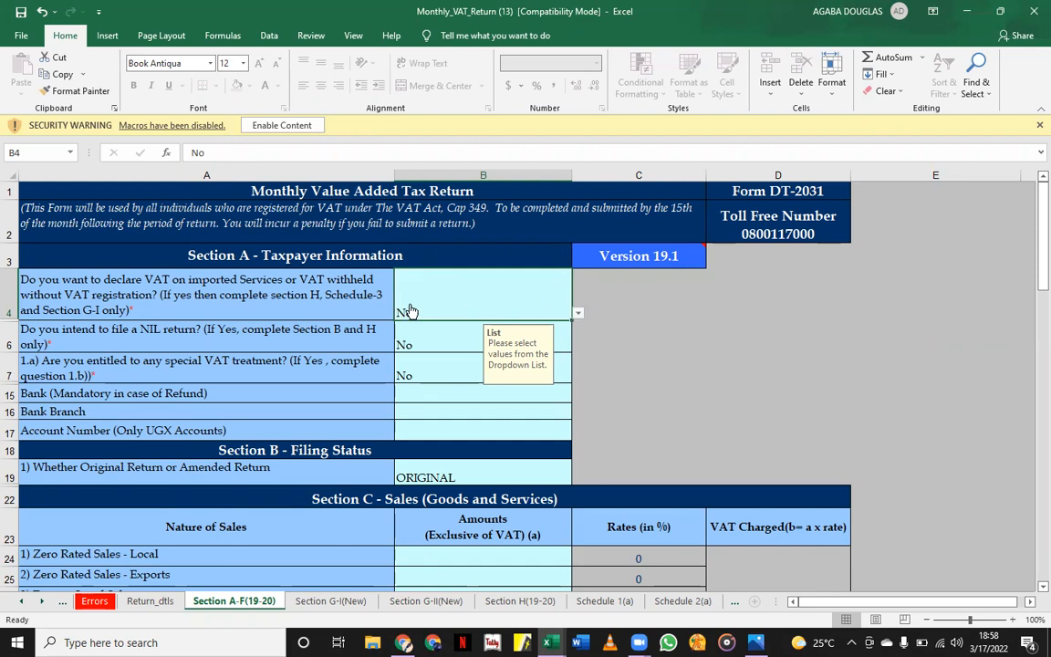
Check the VAT return's imported-services and ORIGINAL/AMENDED choices, leaving the answers unchanged.
click(577, 313)
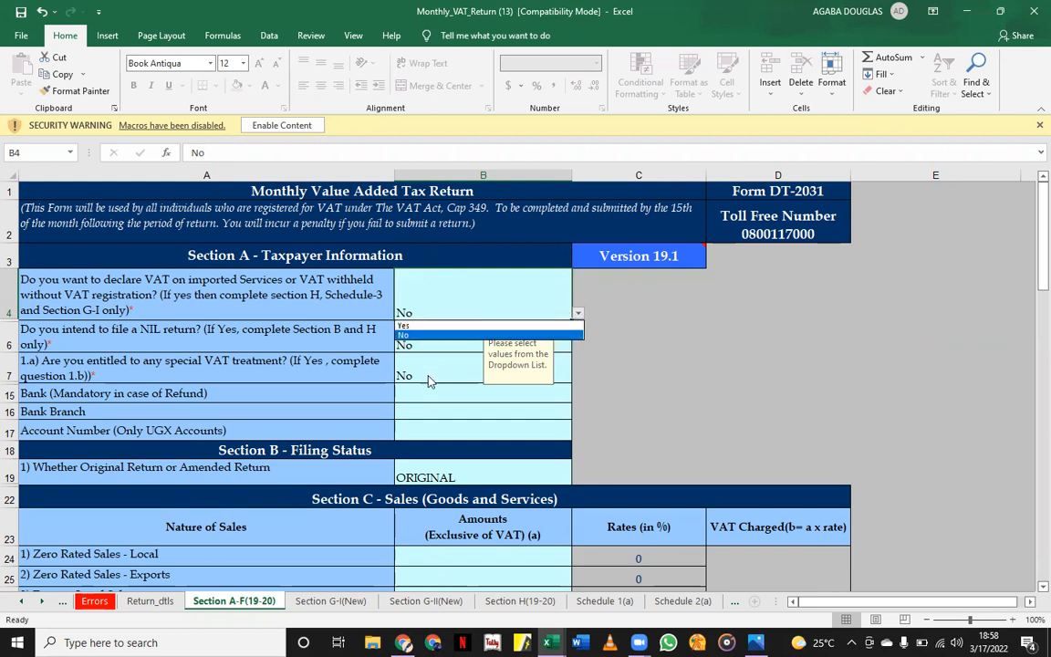
key(Escape)
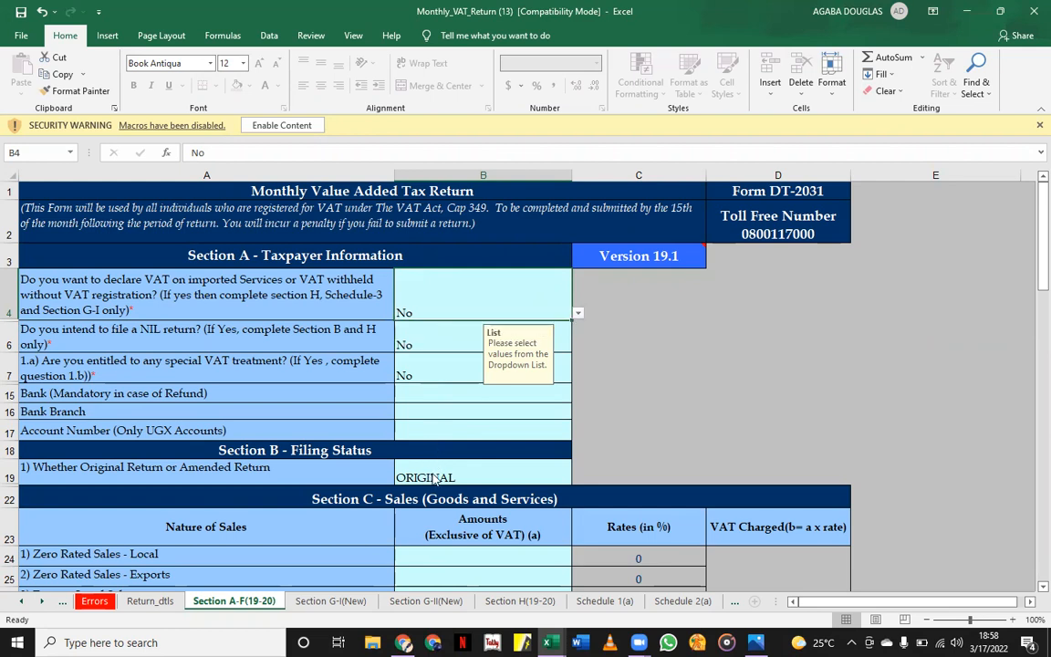
click(511, 474)
click(576, 480)
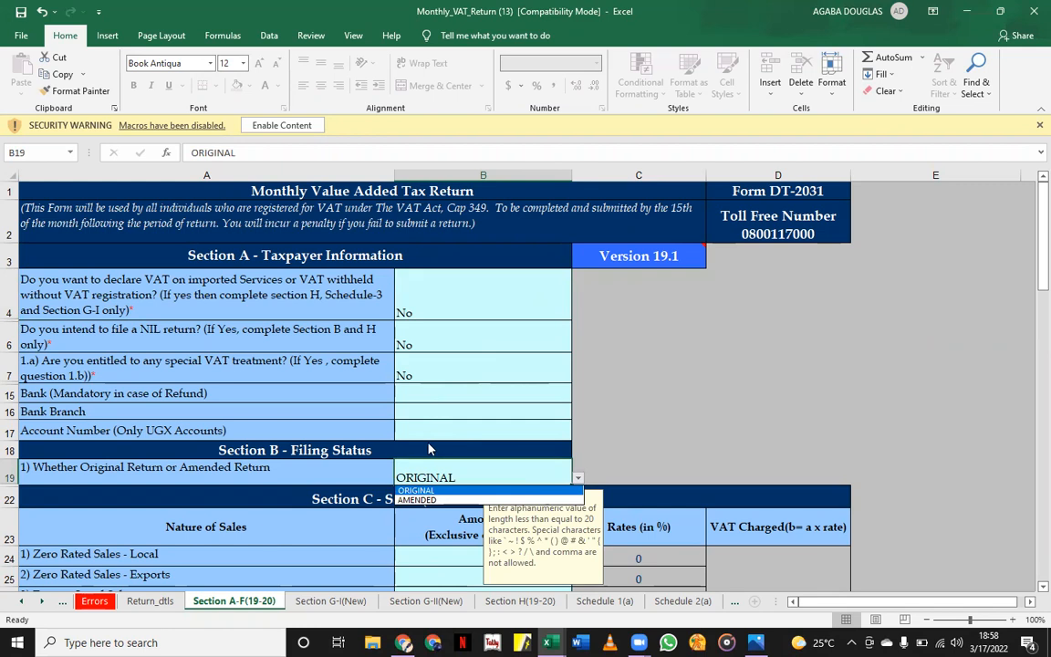
key(Escape)
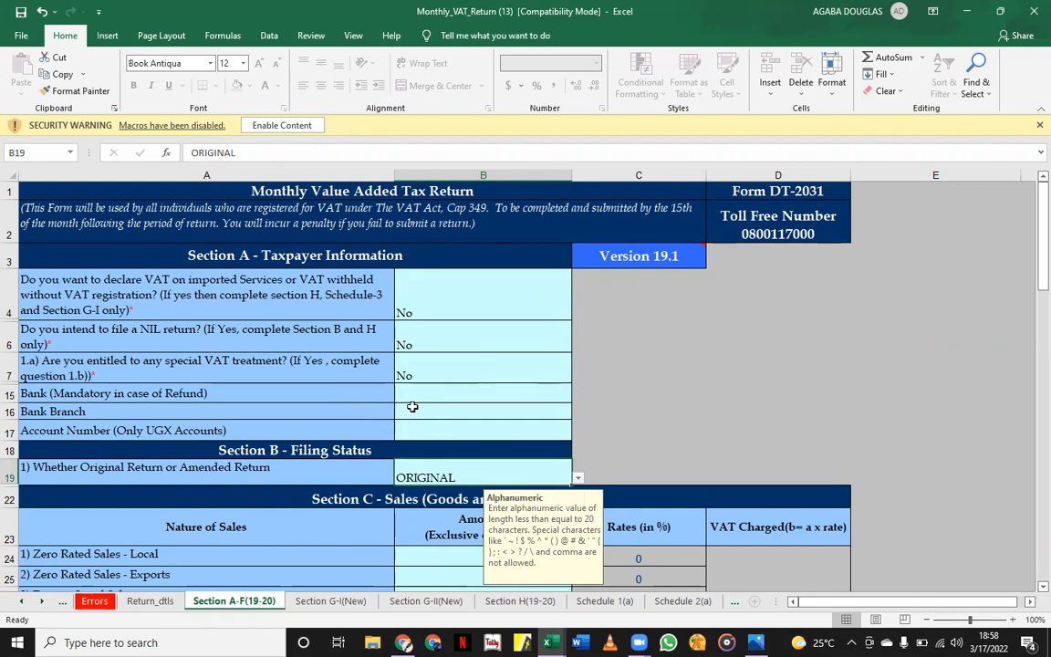
Review the Bank Branch and Bank dropdown lists without choosing a value.
click(413, 405)
click(578, 413)
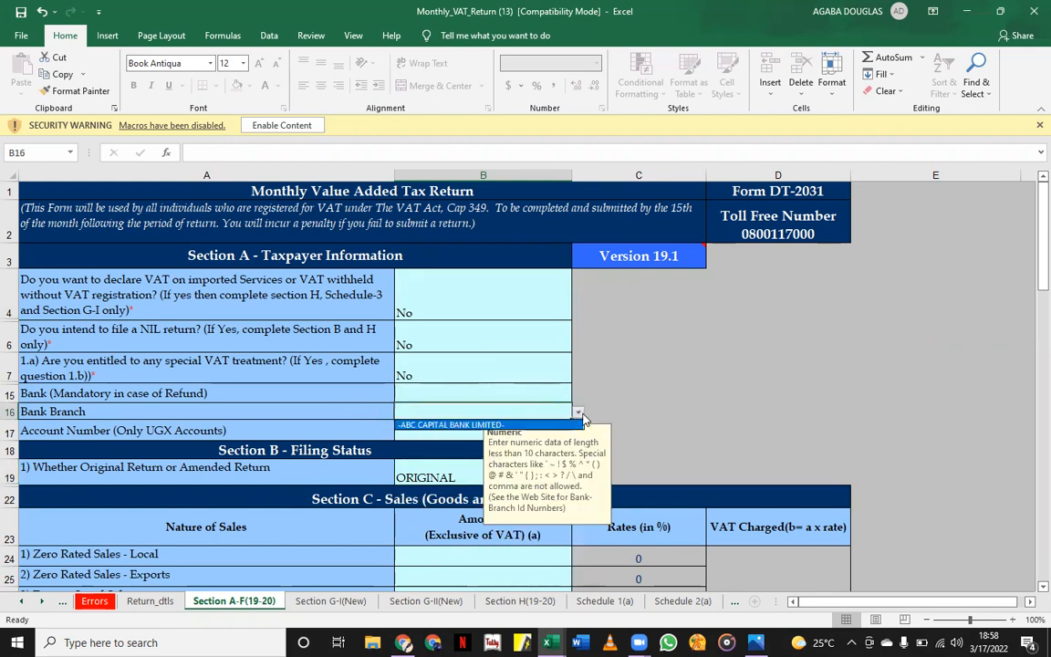
key(Escape)
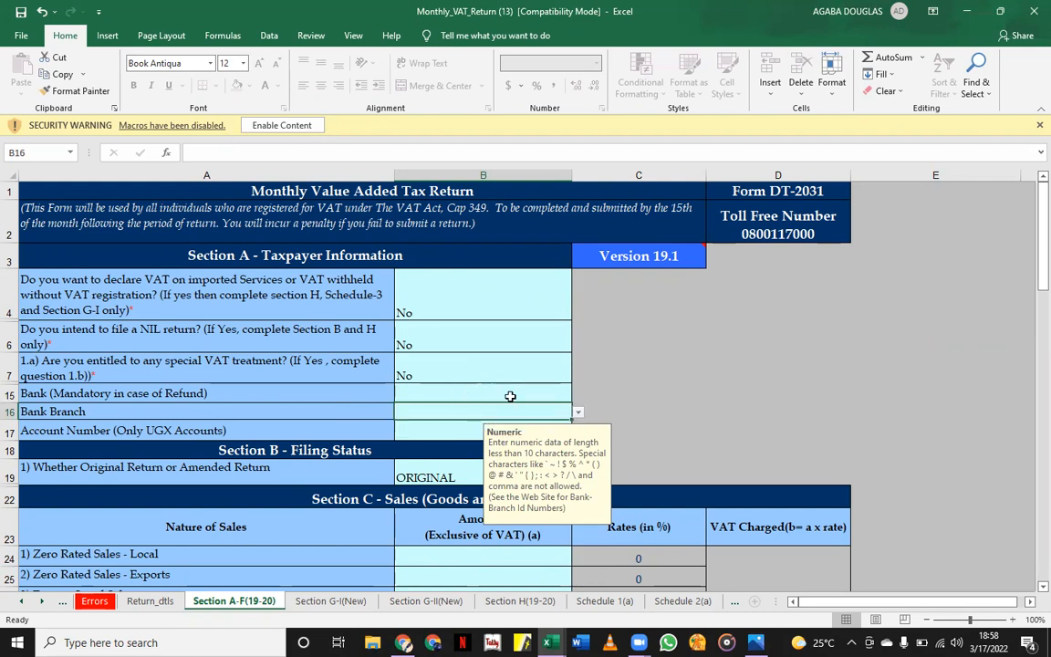
click(493, 393)
click(578, 399)
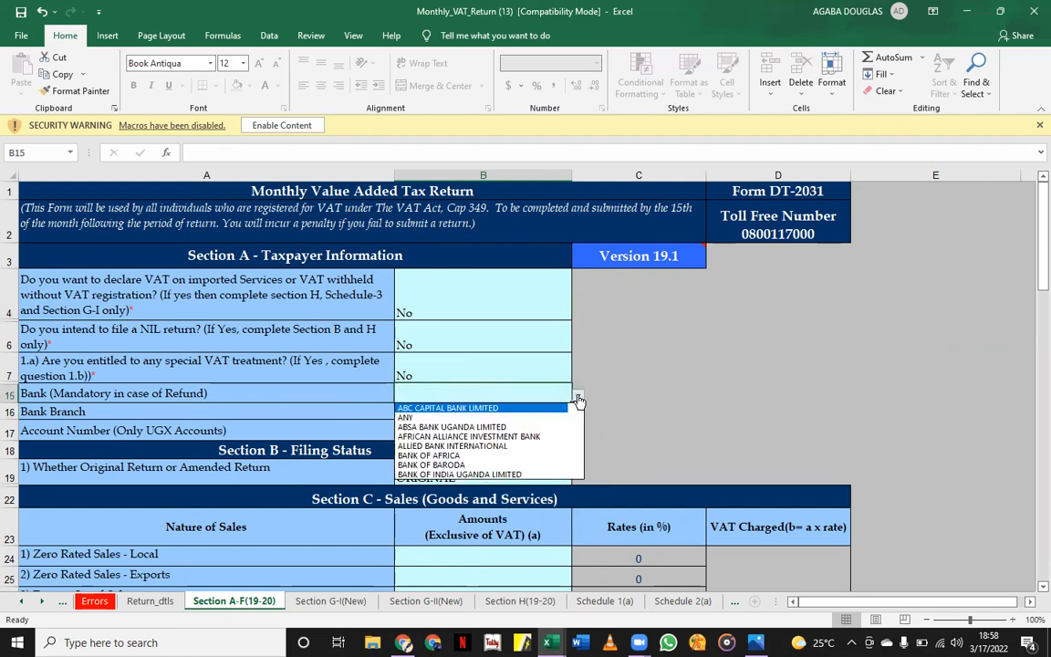
click(576, 472)
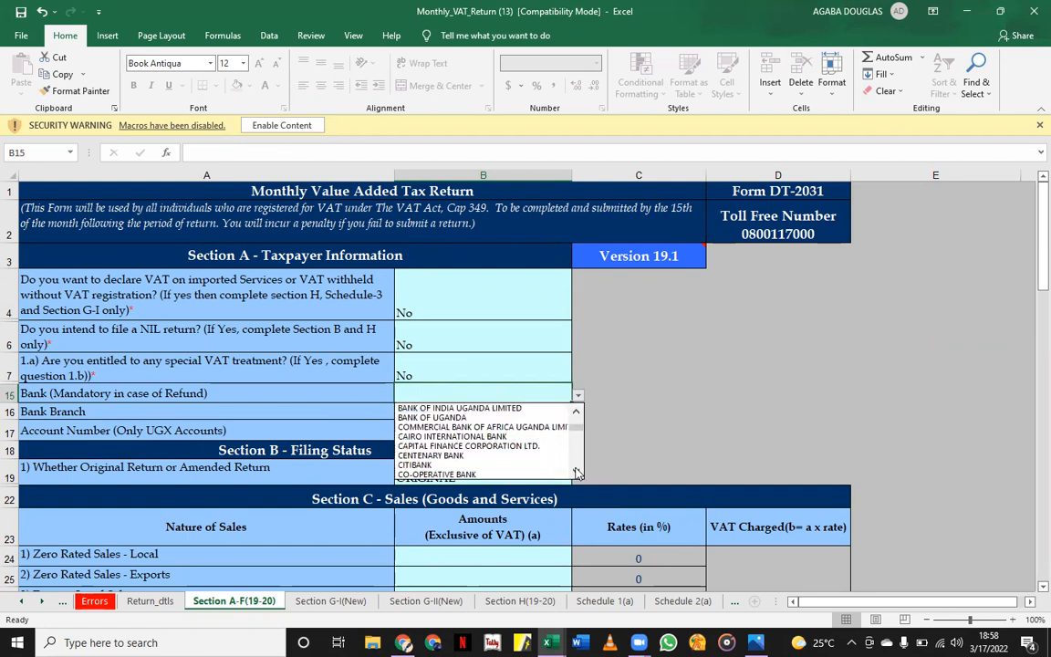
click(577, 473)
click(638, 409)
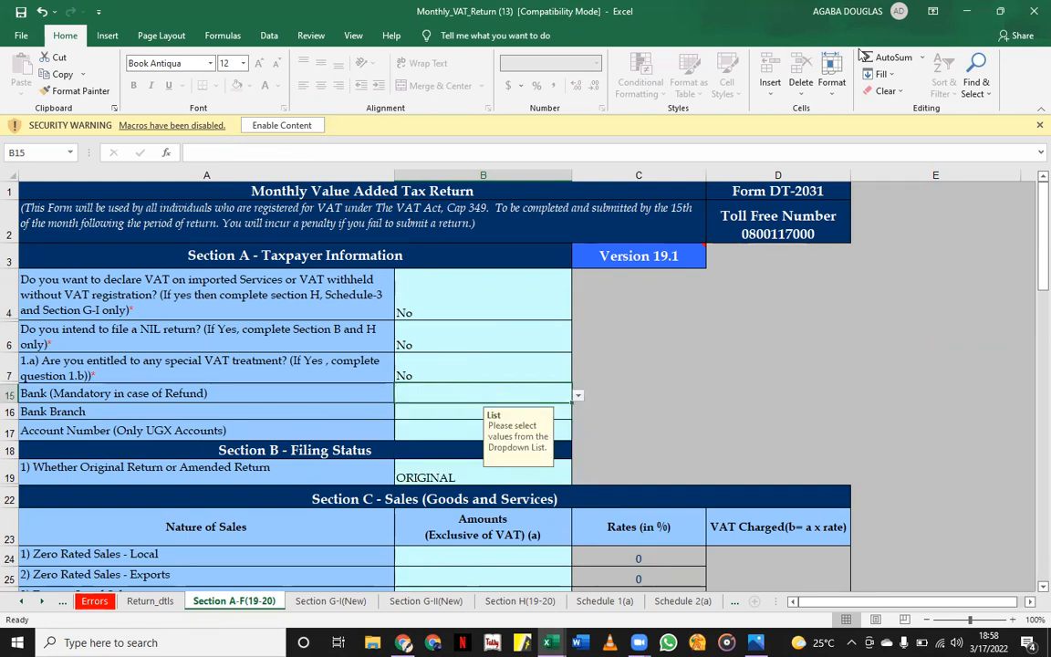
Minimize the VAT return workbook and bring up Book1's Sheet3 record table.
click(966, 12)
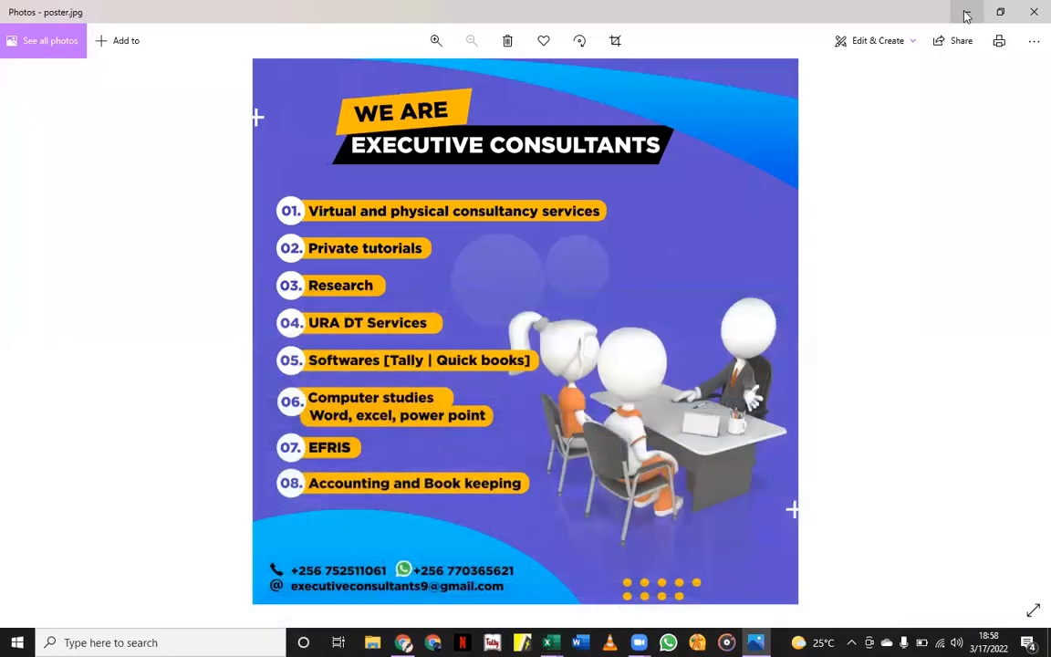
mouse_move(548, 642)
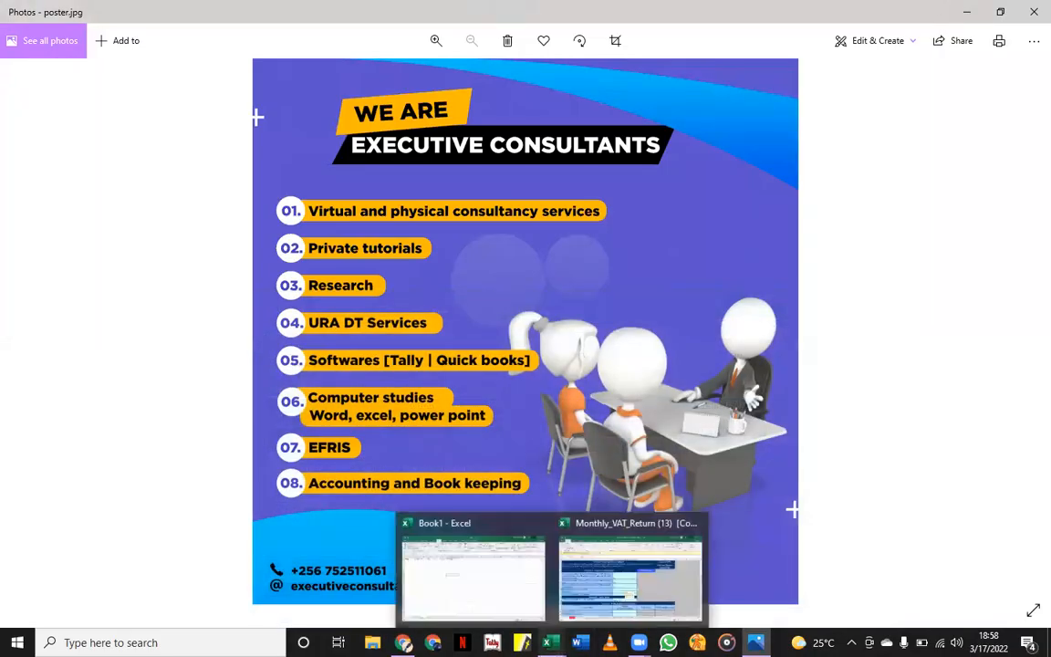
click(498, 602)
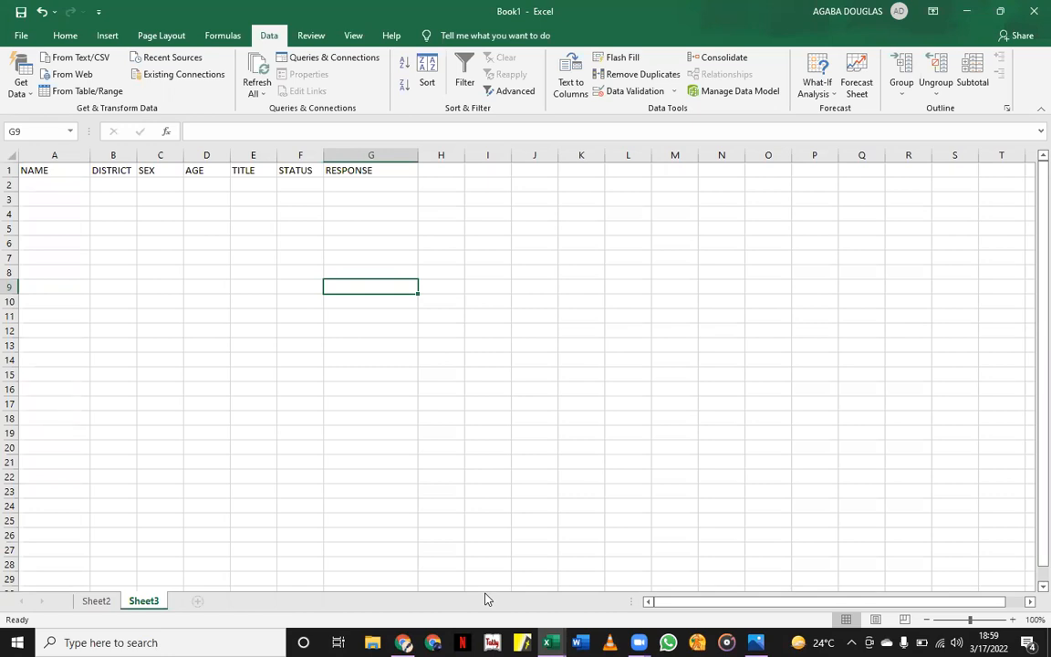
Enter the person's full name in A2 under NAME, then select the RESPONSE cell G2.
click(60, 182)
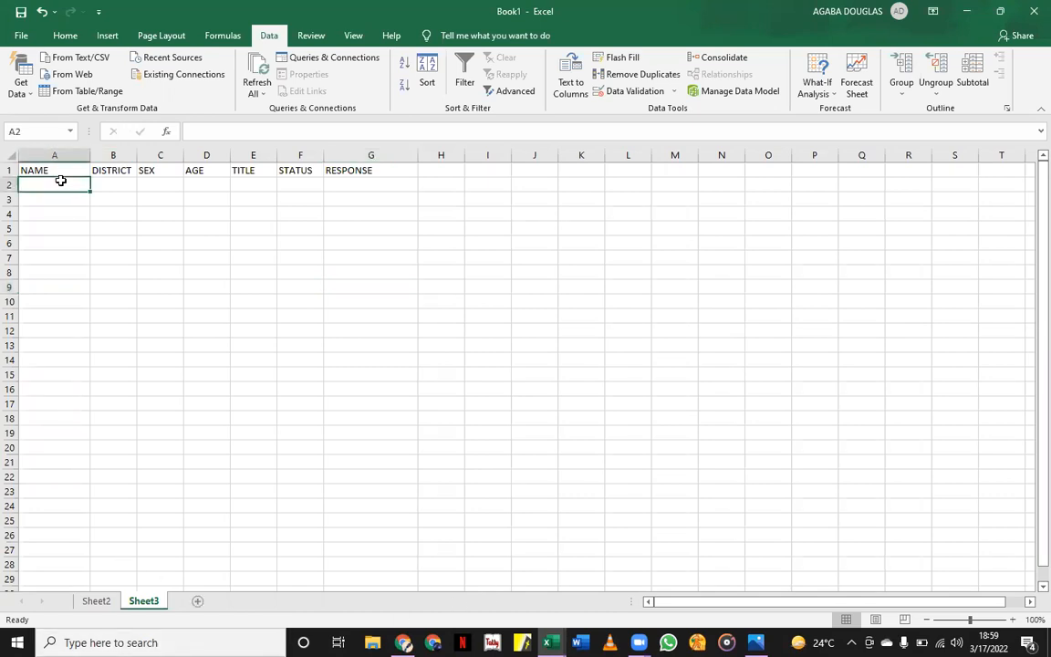
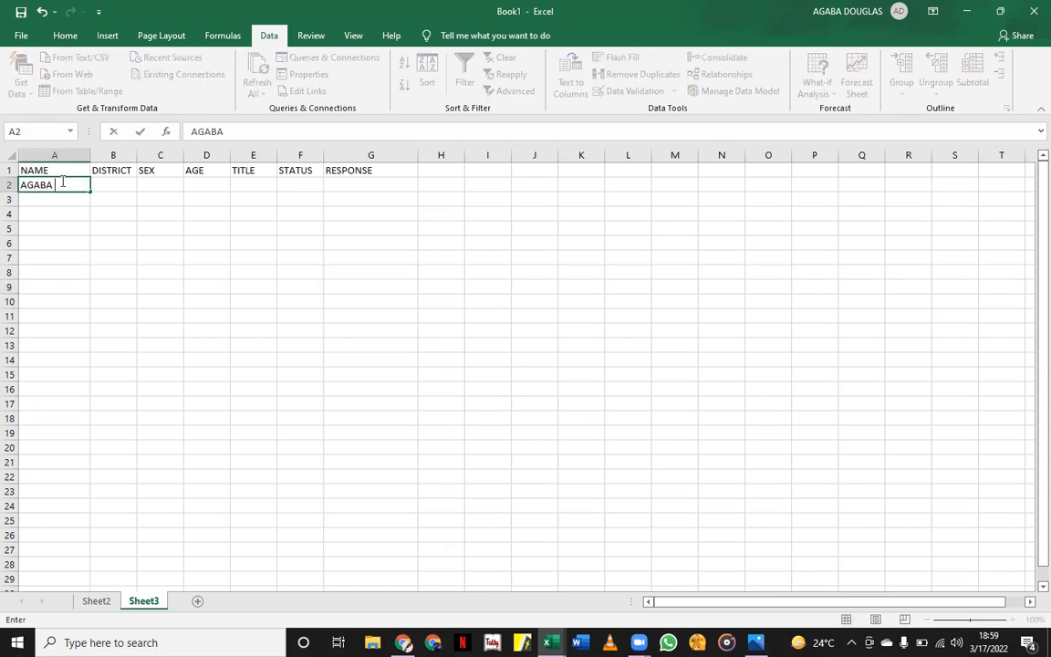
click(92, 298)
click(109, 184)
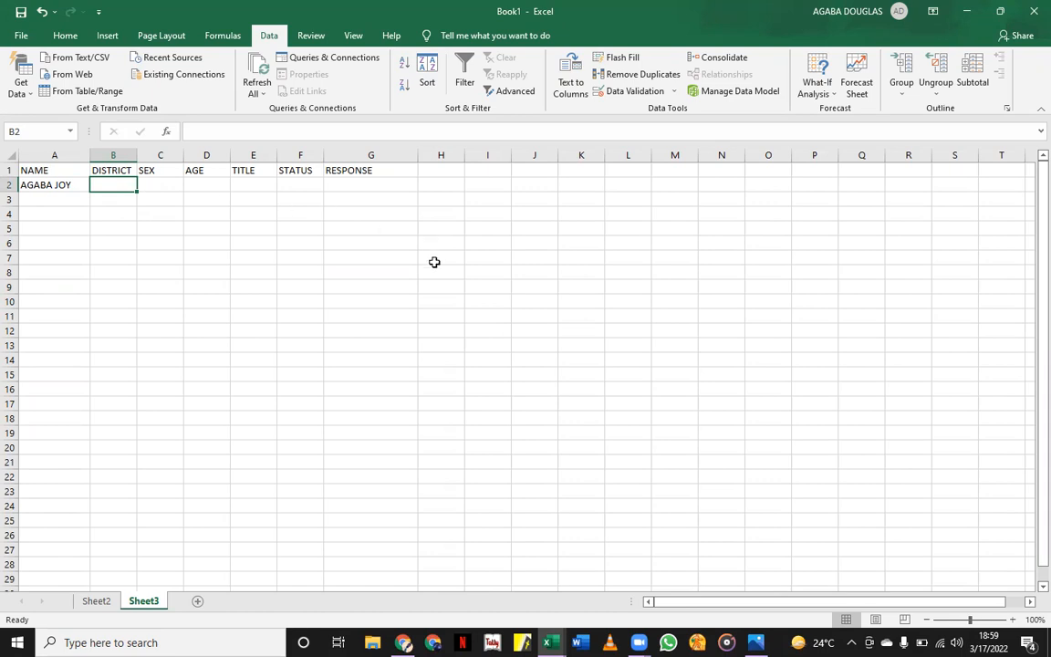
click(445, 330)
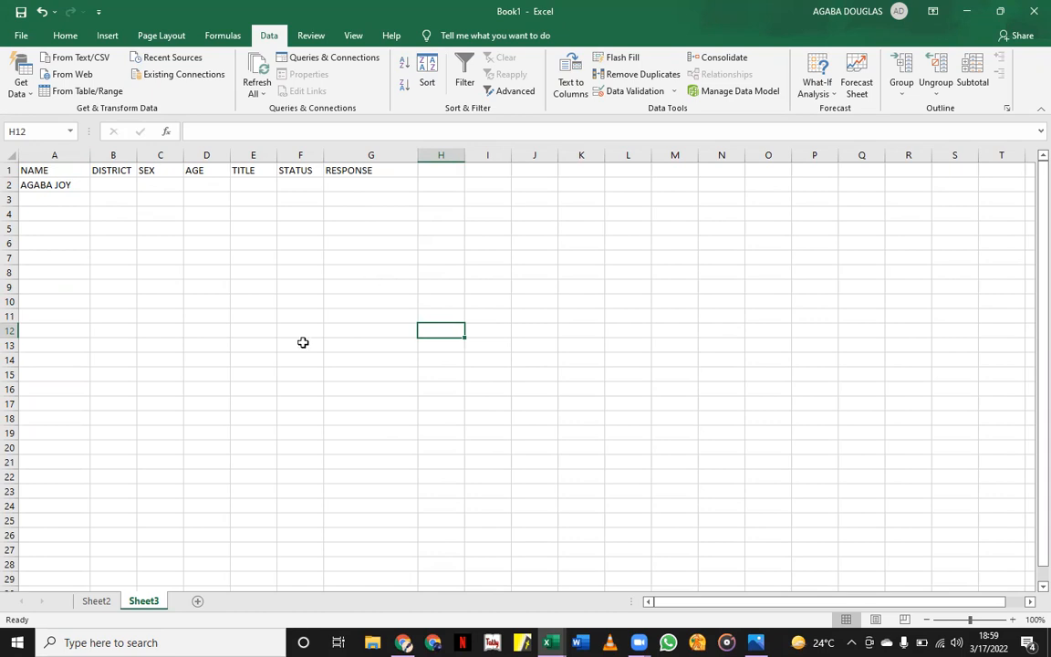
click(369, 183)
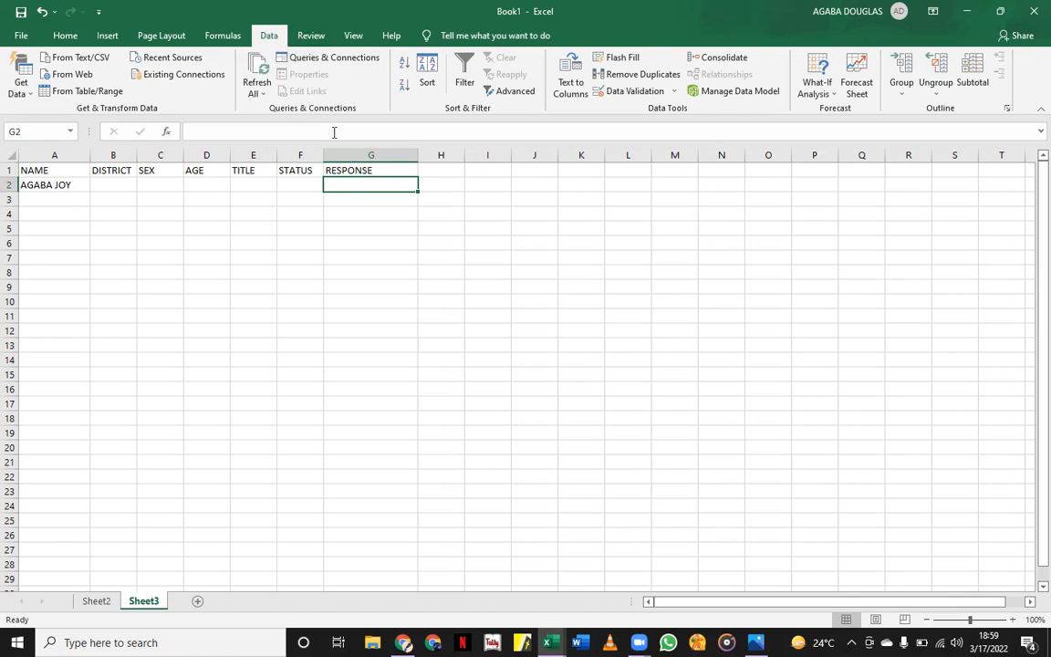
Give G2 a List validation with source 'YES, NO' and check its dropdown.
click(625, 93)
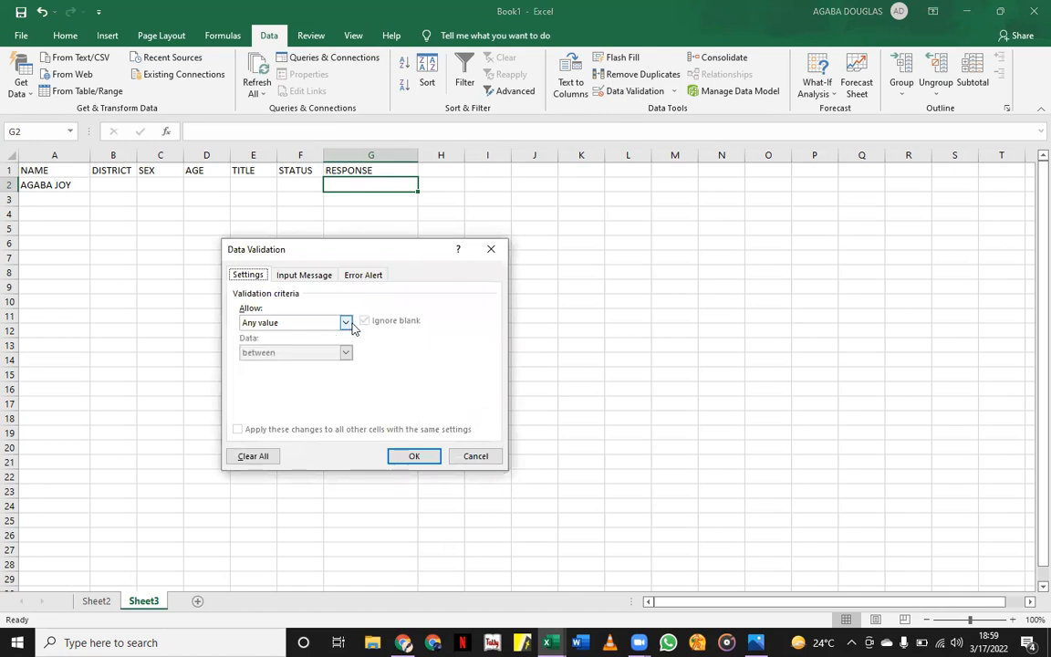
click(351, 325)
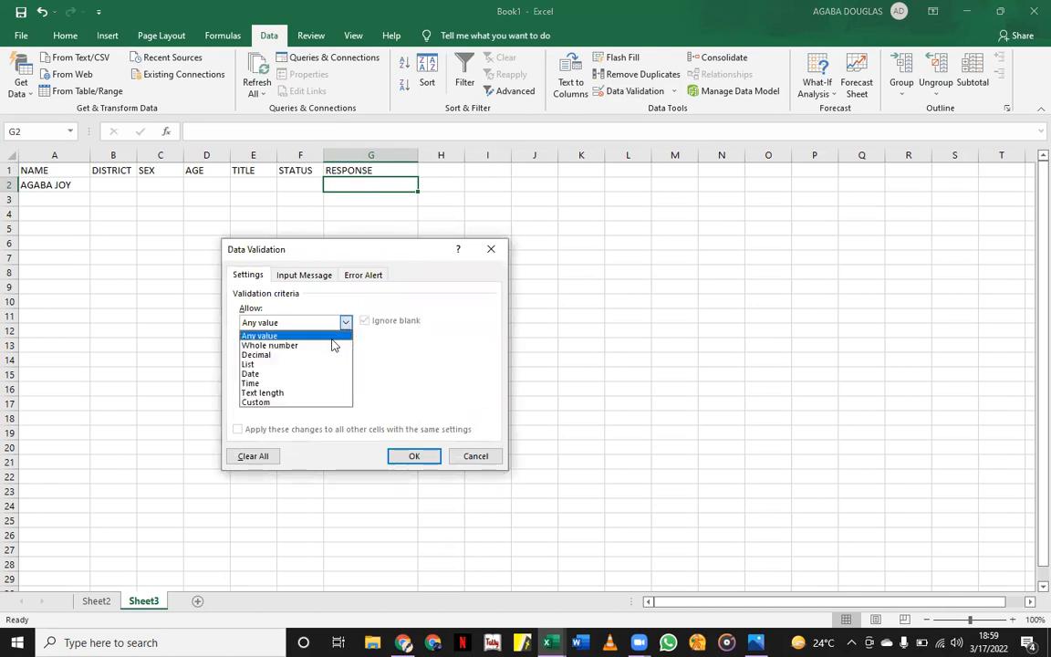
click(255, 365)
click(302, 383)
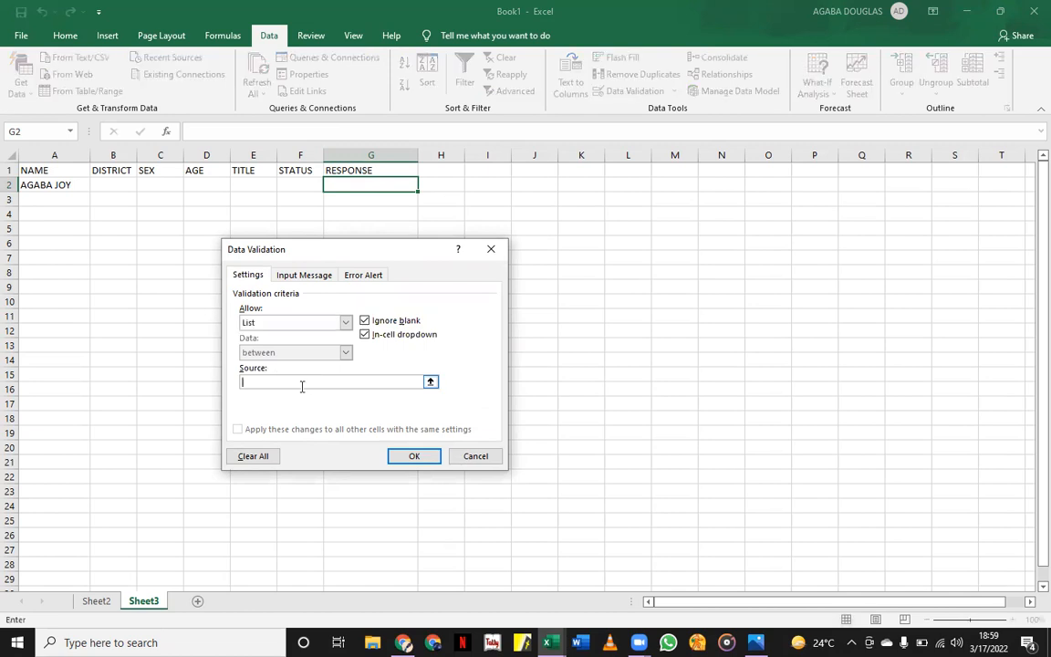
text(YES, NO)
click(393, 462)
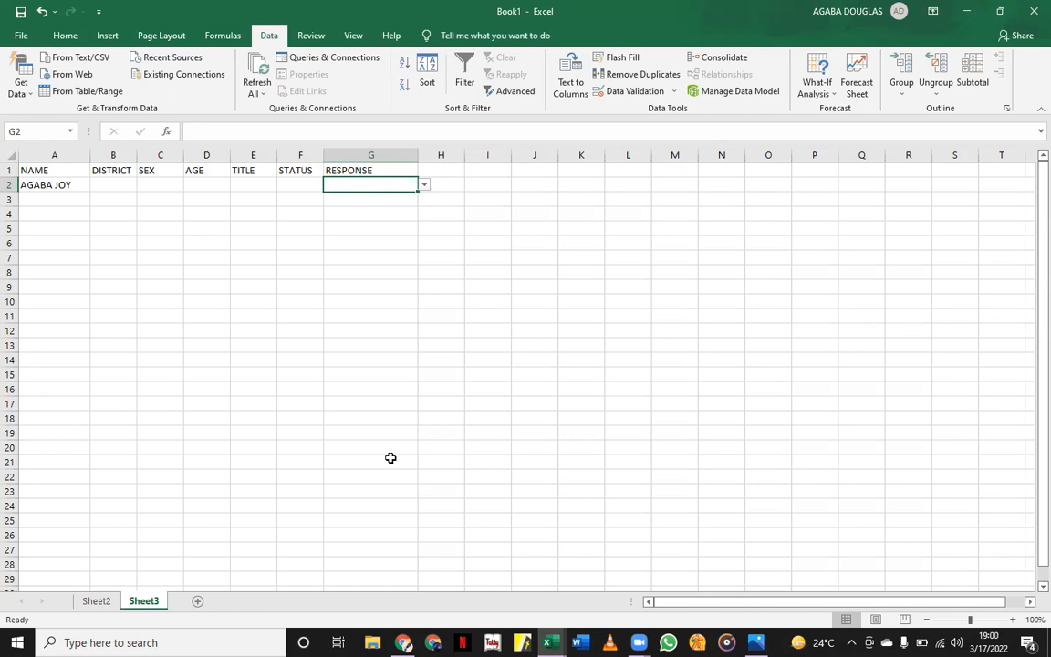
click(424, 186)
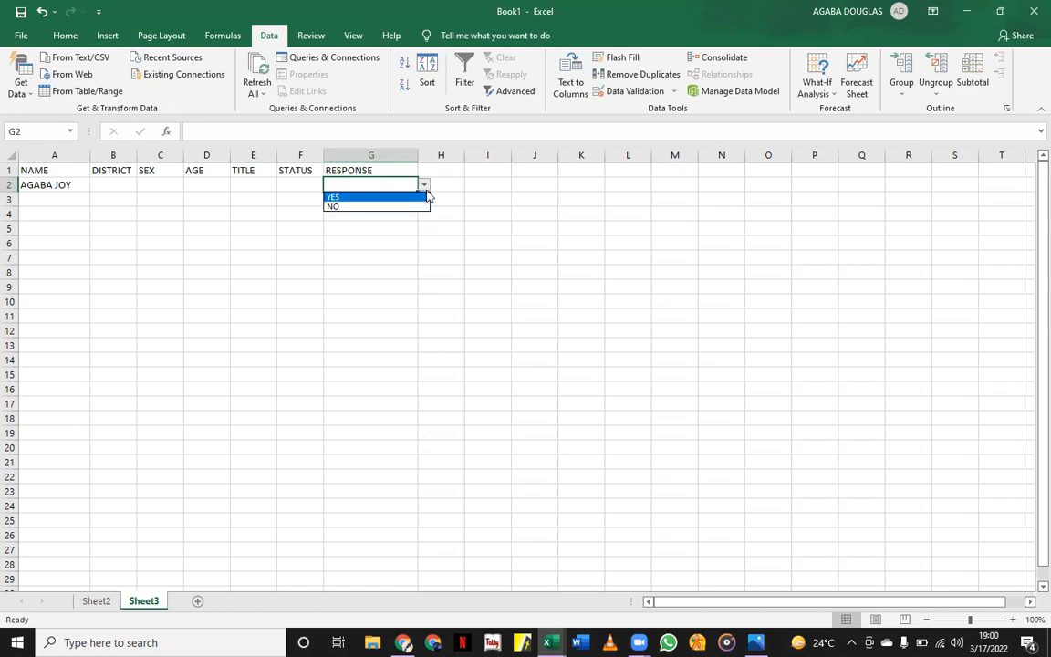
key(Escape)
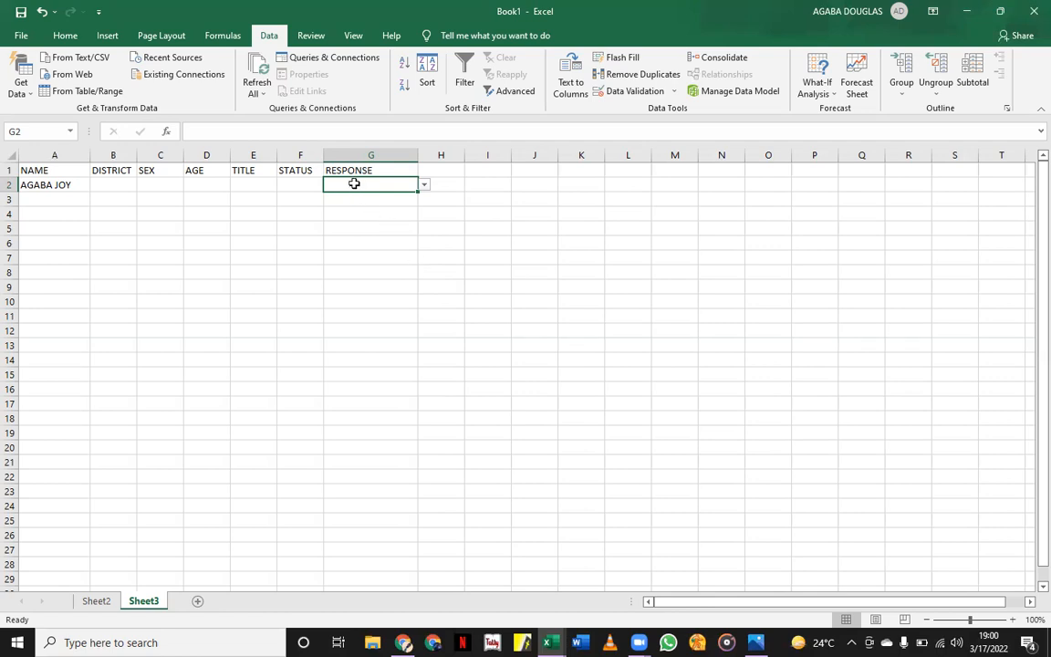
Test G2 with lowercase 'yes', cancel the rejection error, then pick NO from the dropdown.
text(yes)
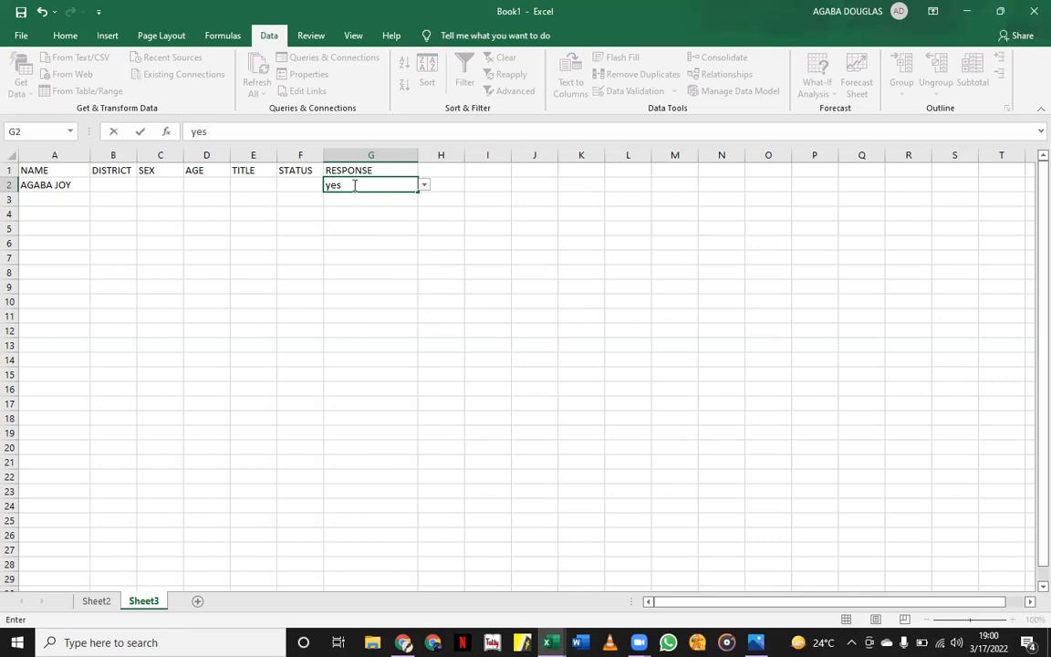
key(ctrl+Return)
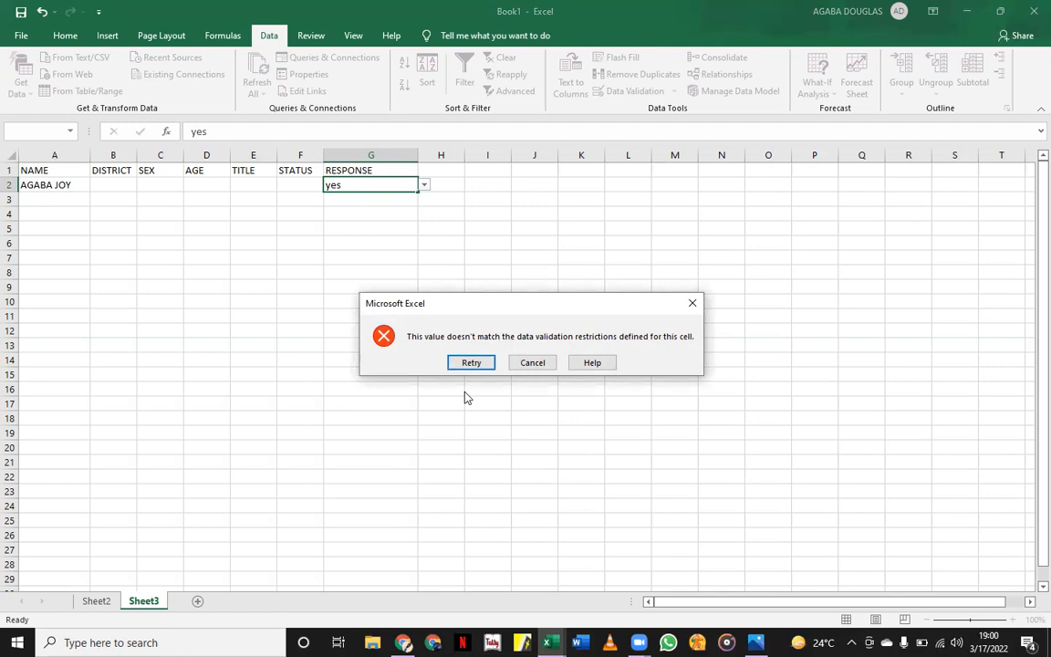
click(691, 304)
click(424, 187)
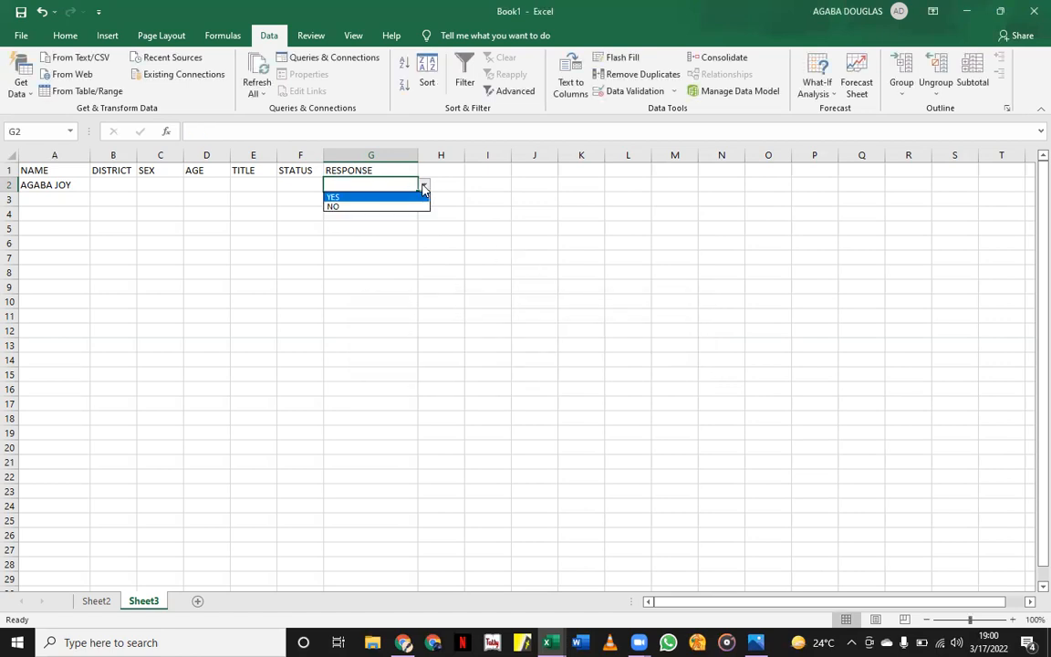
click(338, 205)
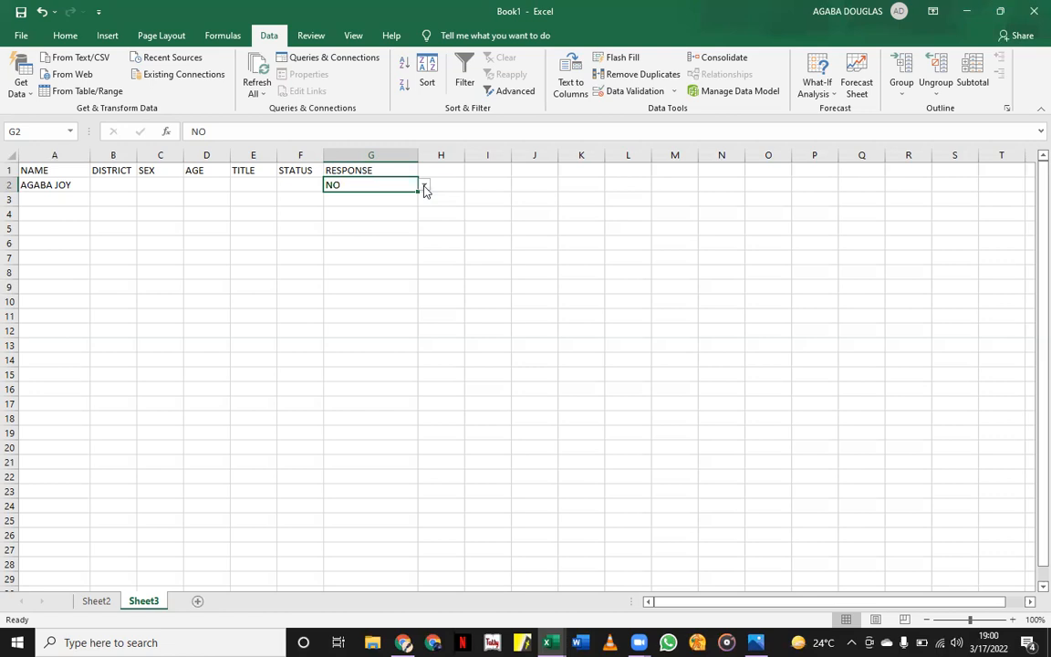
click(116, 185)
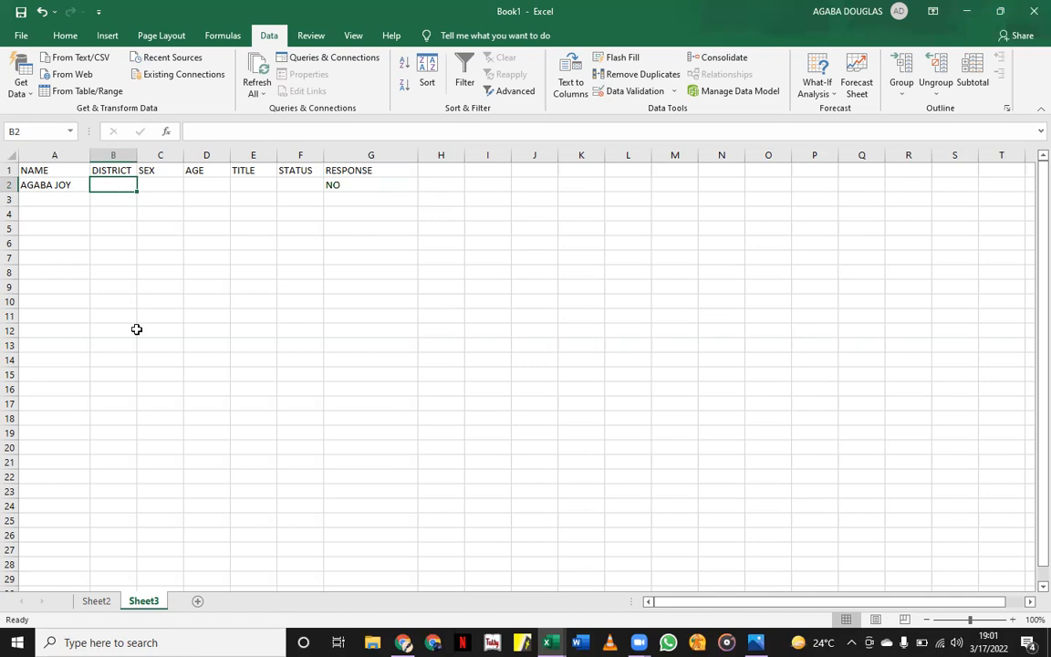
click(99, 604)
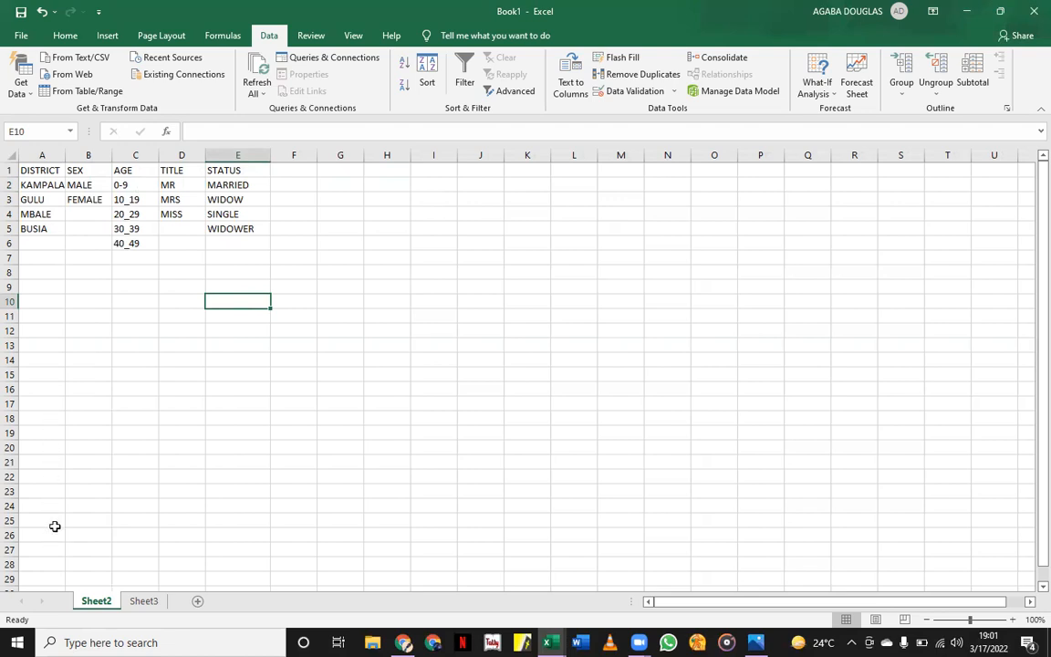
click(144, 600)
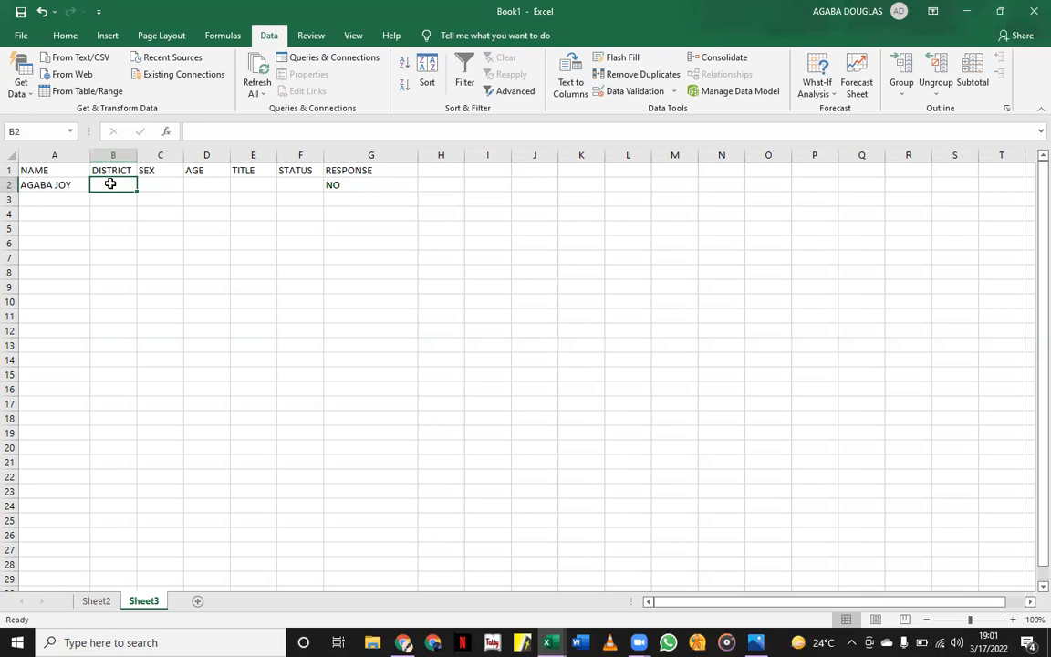
click(369, 319)
click(110, 182)
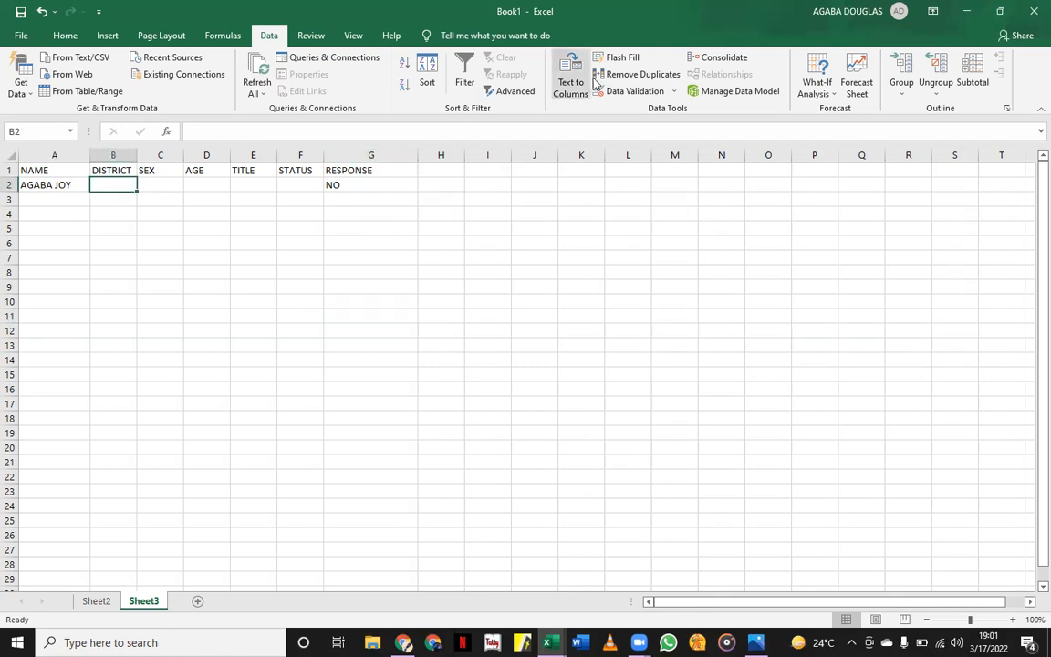
Set B2's validation to a List sourced from Sheet2!$A$2:$A$5 and test the district dropdown.
click(624, 95)
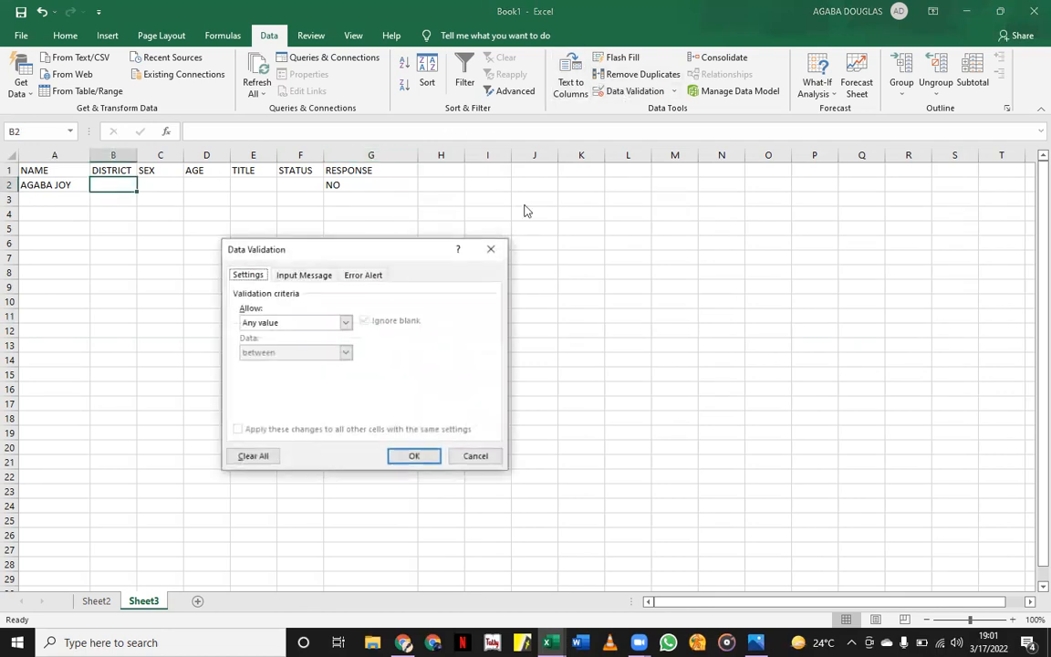
click(345, 322)
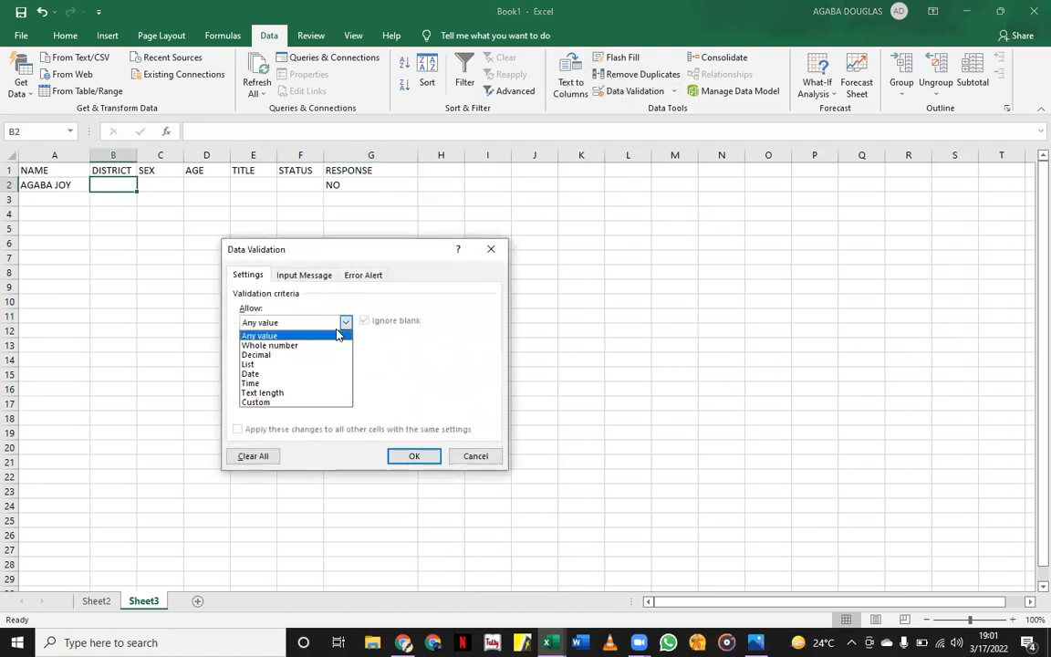
click(251, 364)
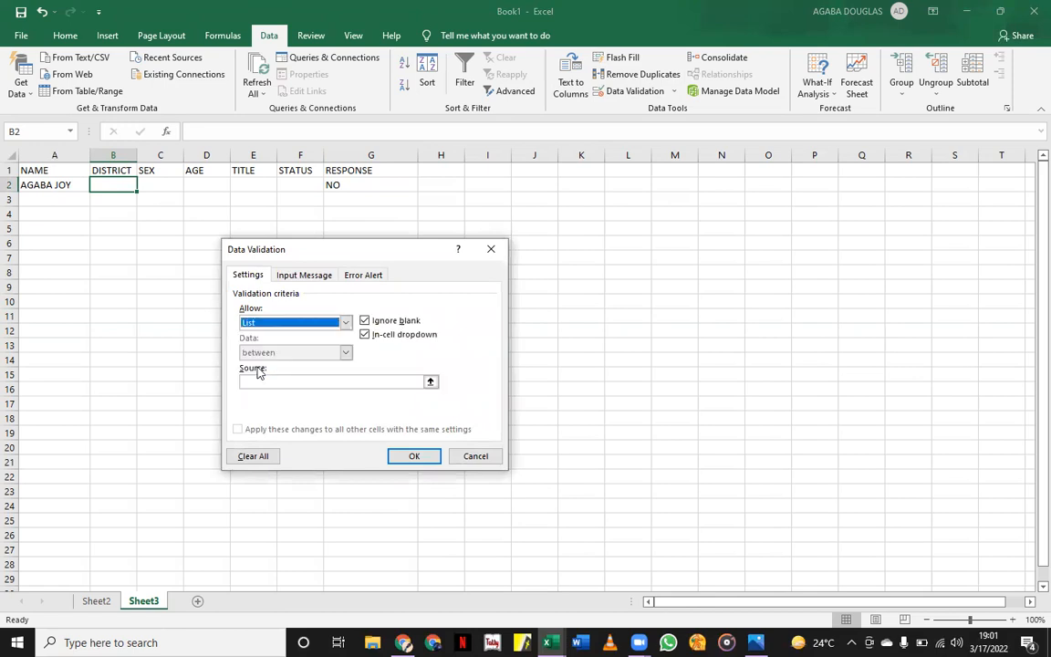
click(430, 383)
click(108, 601)
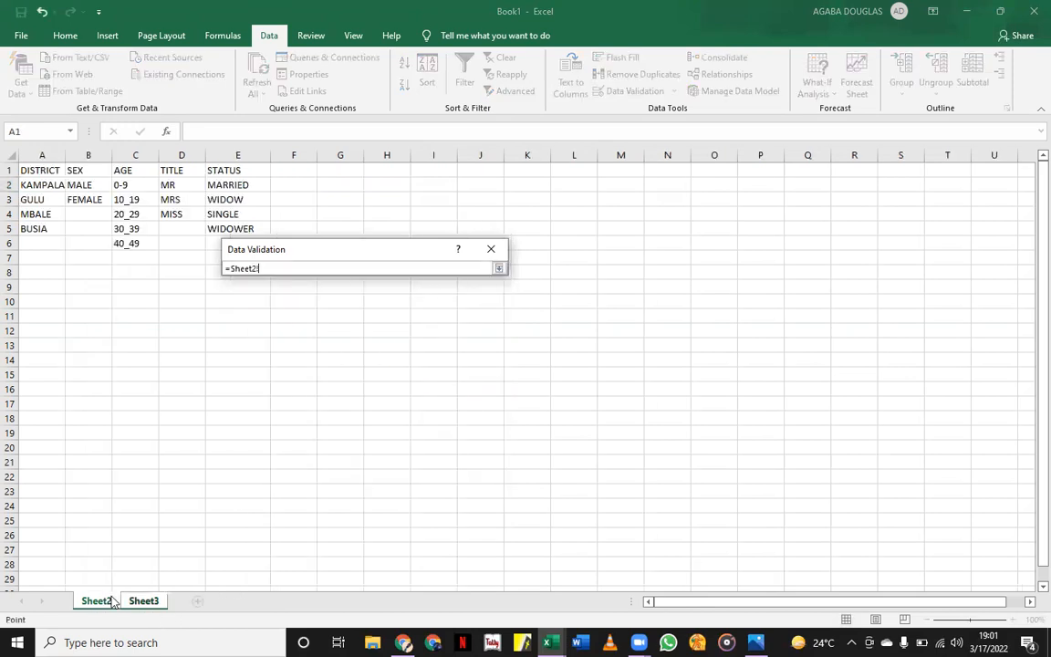
click(36, 186)
drag(35, 201, 38, 224)
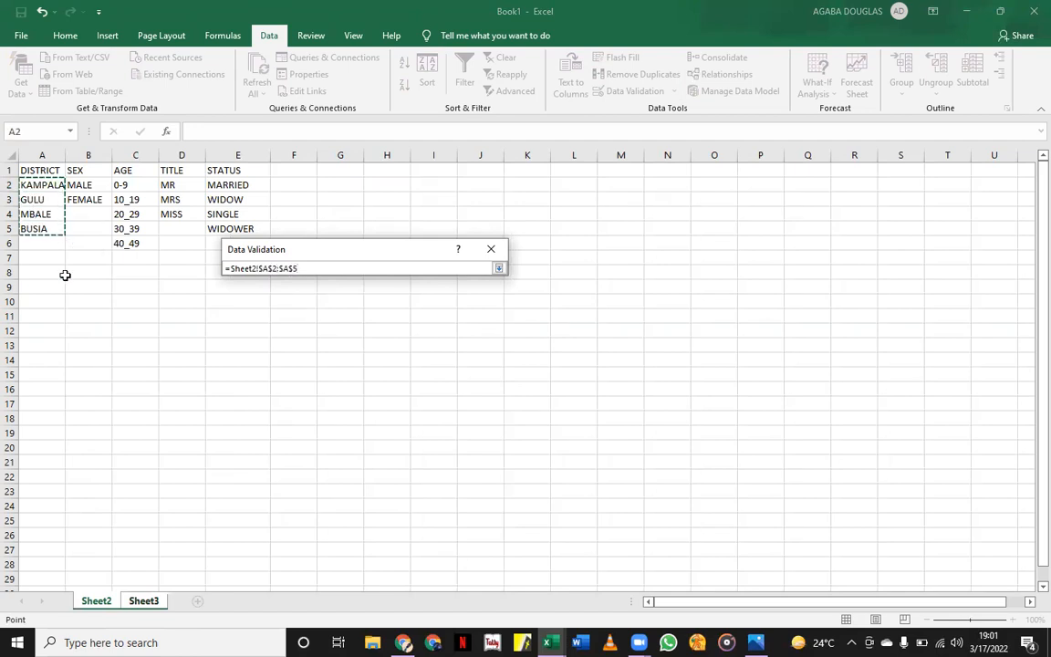
key(Return)
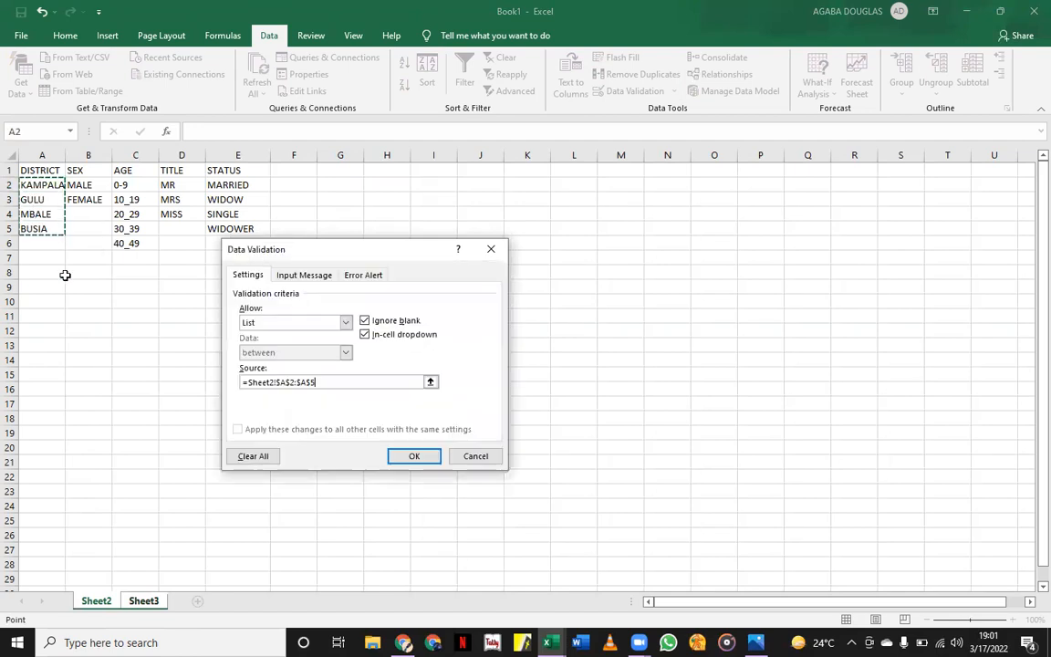
click(409, 457)
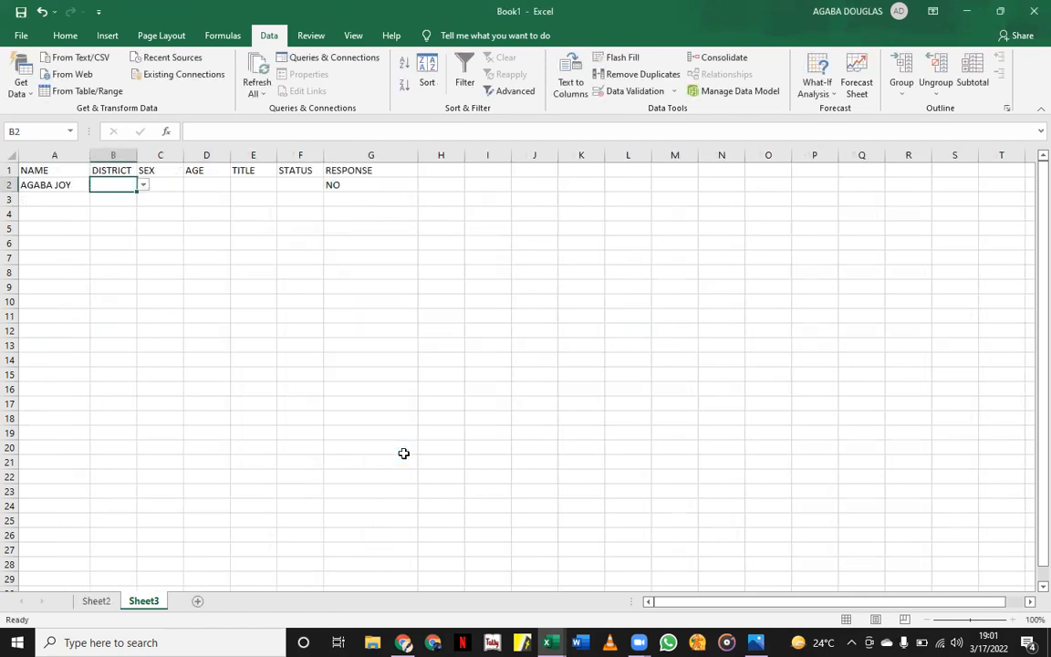
click(144, 187)
key(Escape)
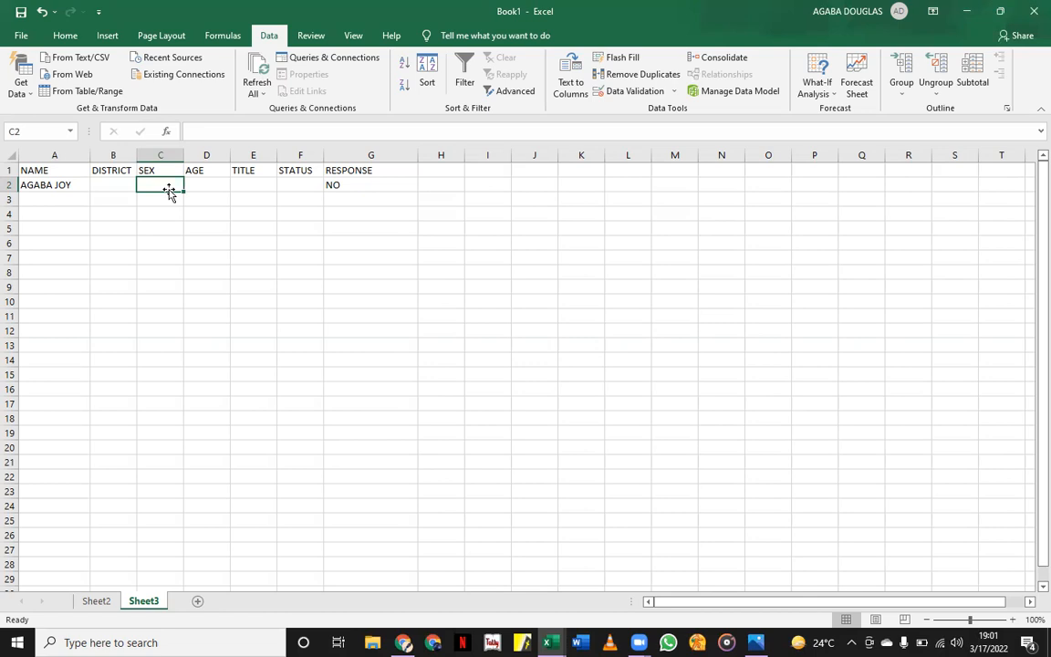
Set C2's validation to a List sourced from Sheet2!$B$2:$B$3 (MALE, FEMALE).
click(621, 93)
click(345, 323)
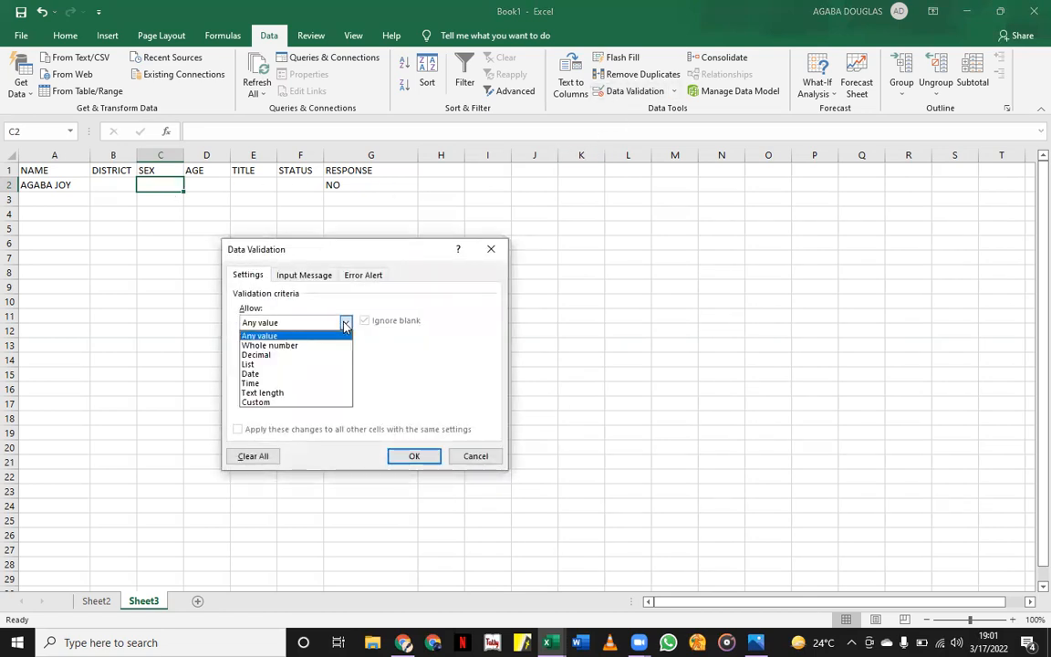
click(269, 364)
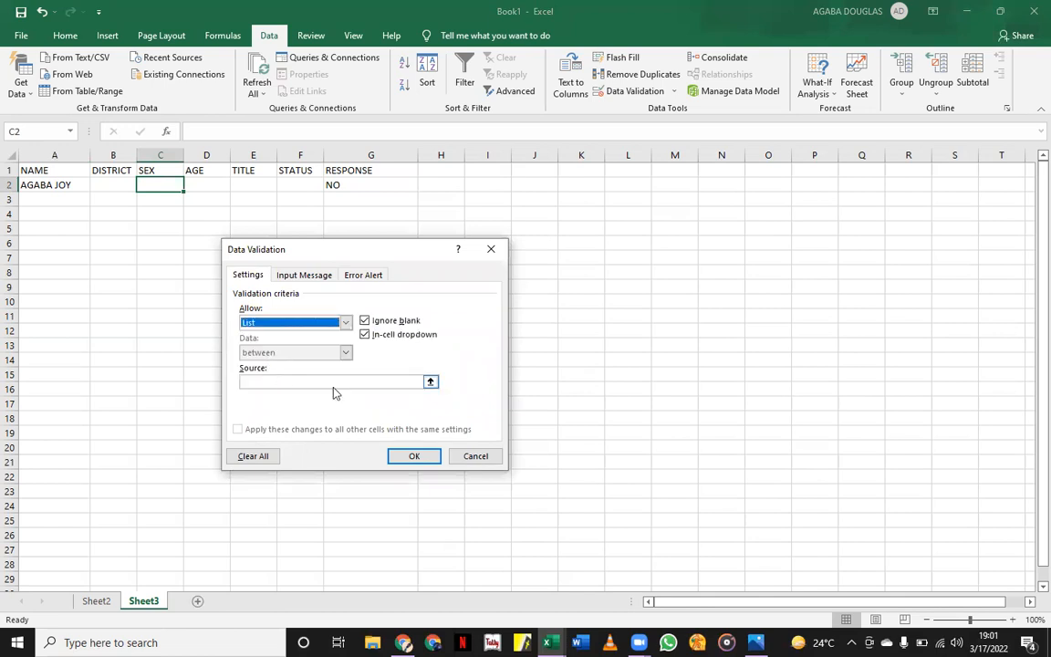
click(430, 382)
click(99, 602)
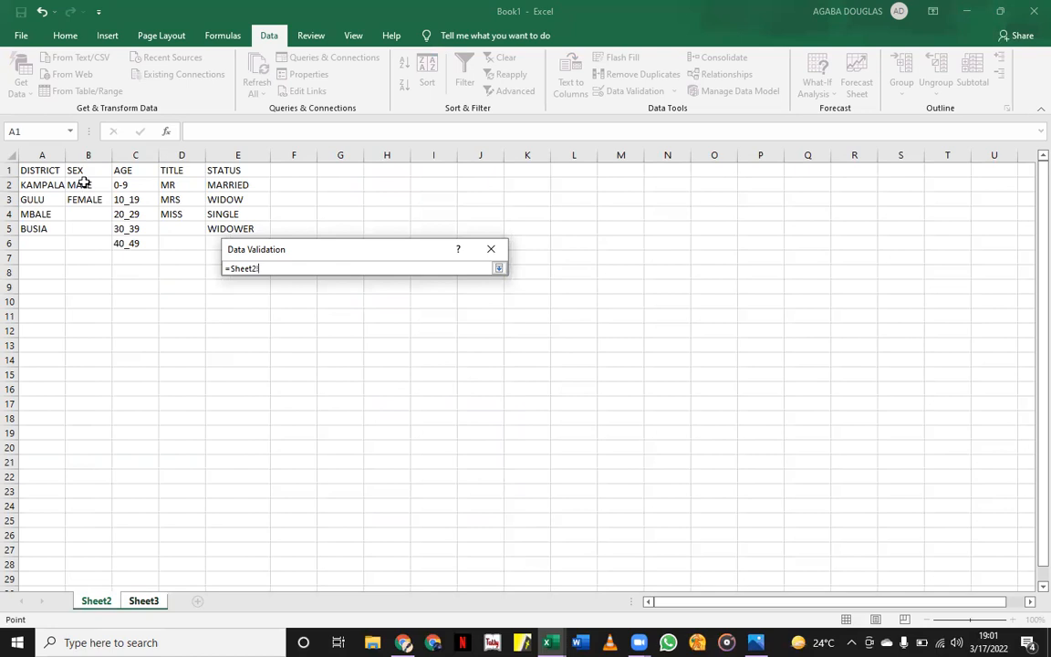
drag(82, 184, 84, 204)
key(Return)
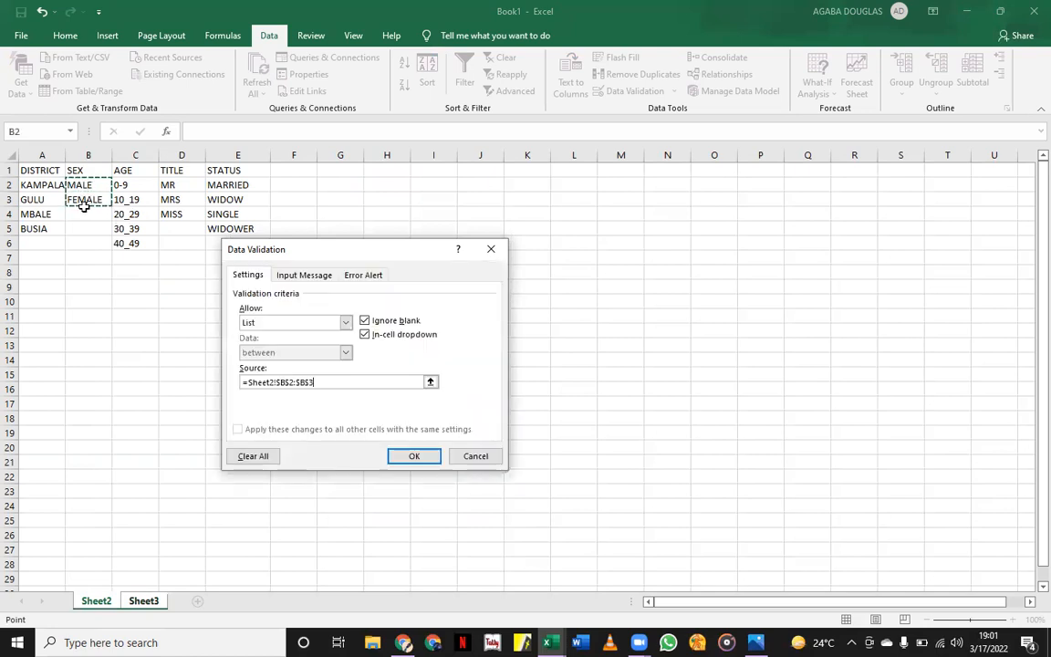
click(414, 456)
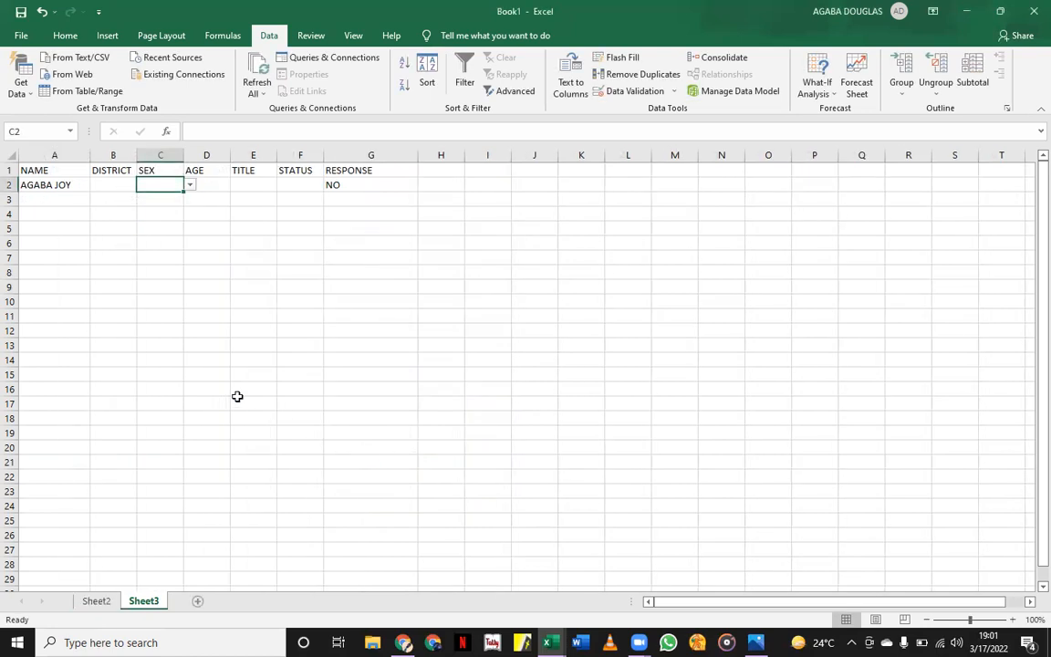
Give D2 a List validation sourced from the age ranges in Sheet2!$C$2:$C$6.
click(215, 183)
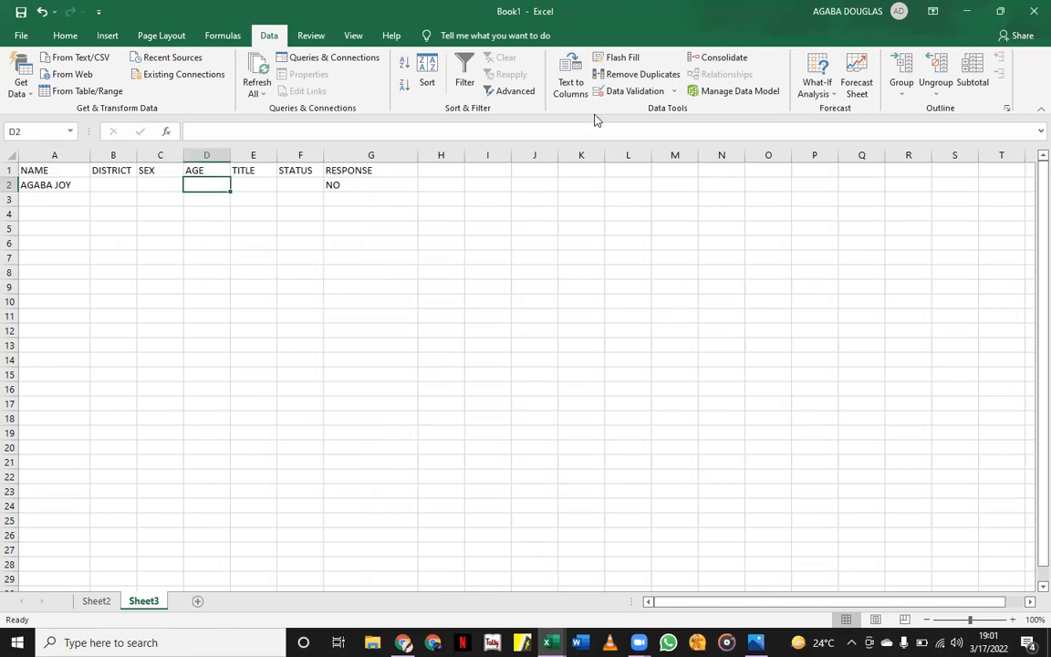
click(611, 91)
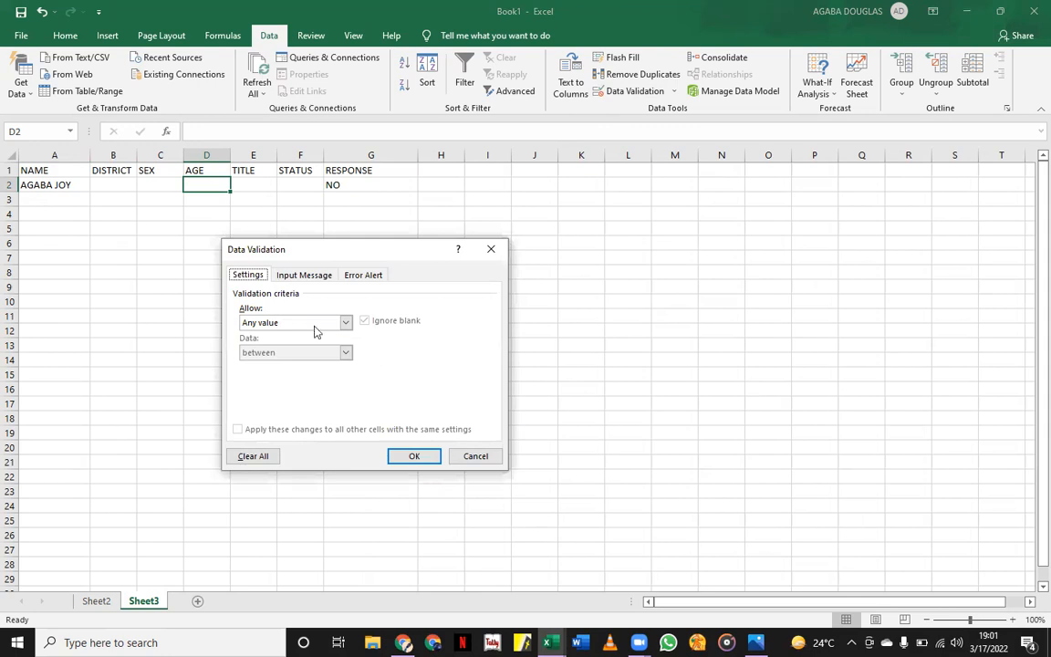
click(345, 322)
click(278, 365)
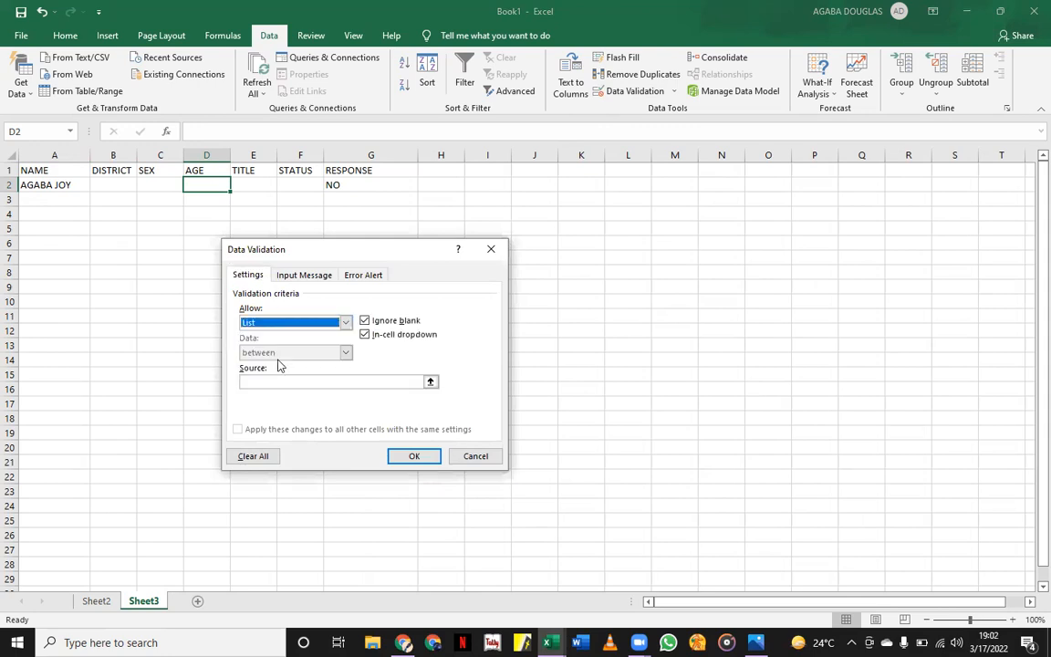
click(434, 378)
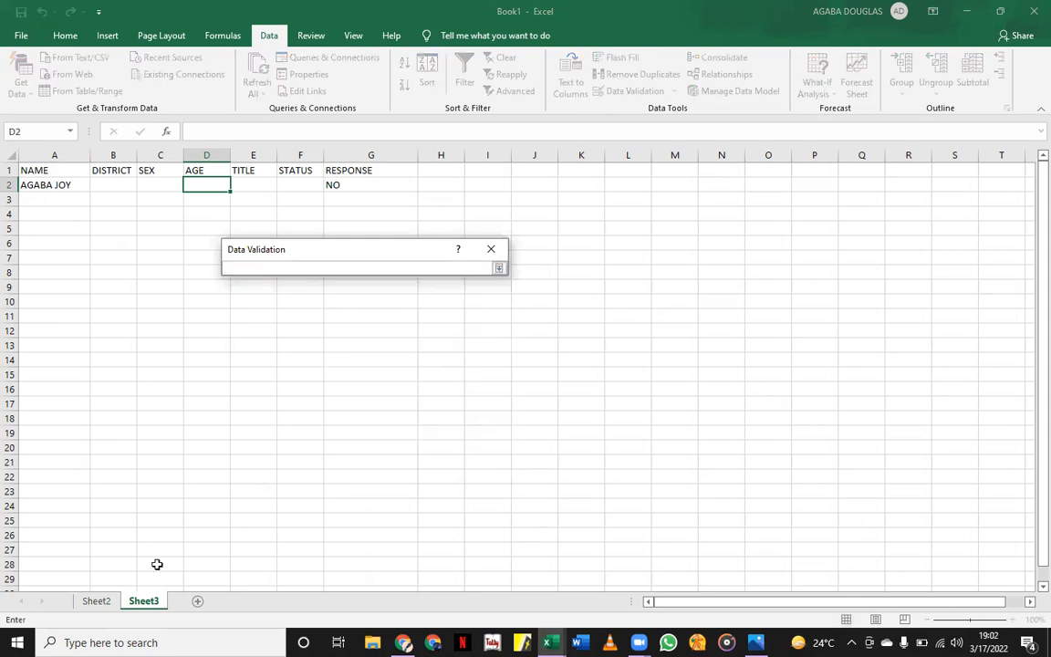
click(99, 602)
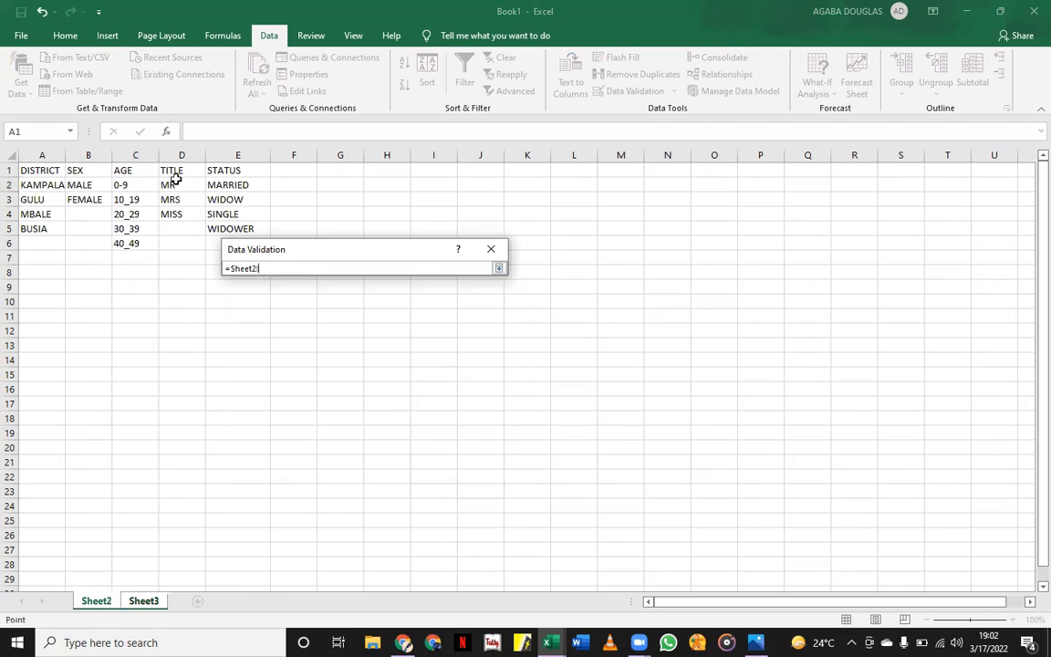
drag(137, 184, 142, 239)
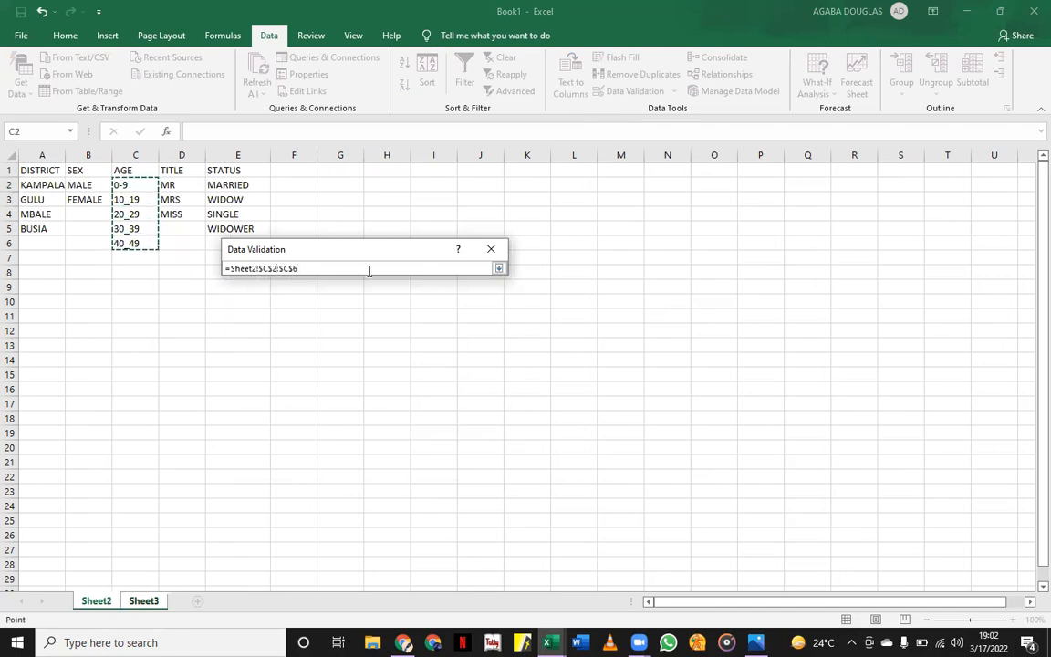
key(Return)
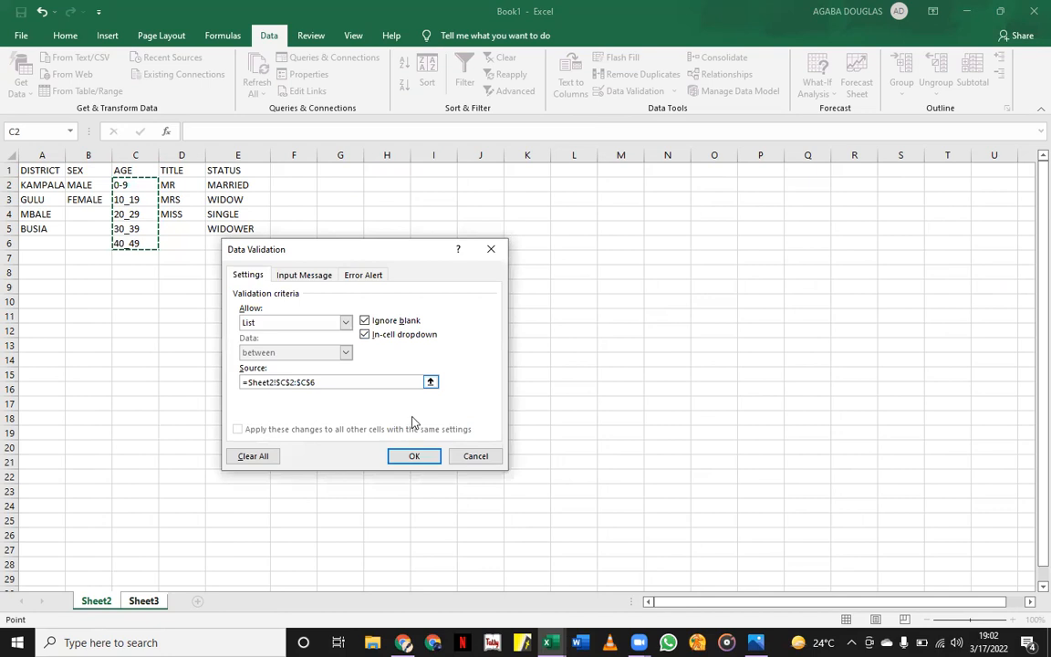
click(416, 455)
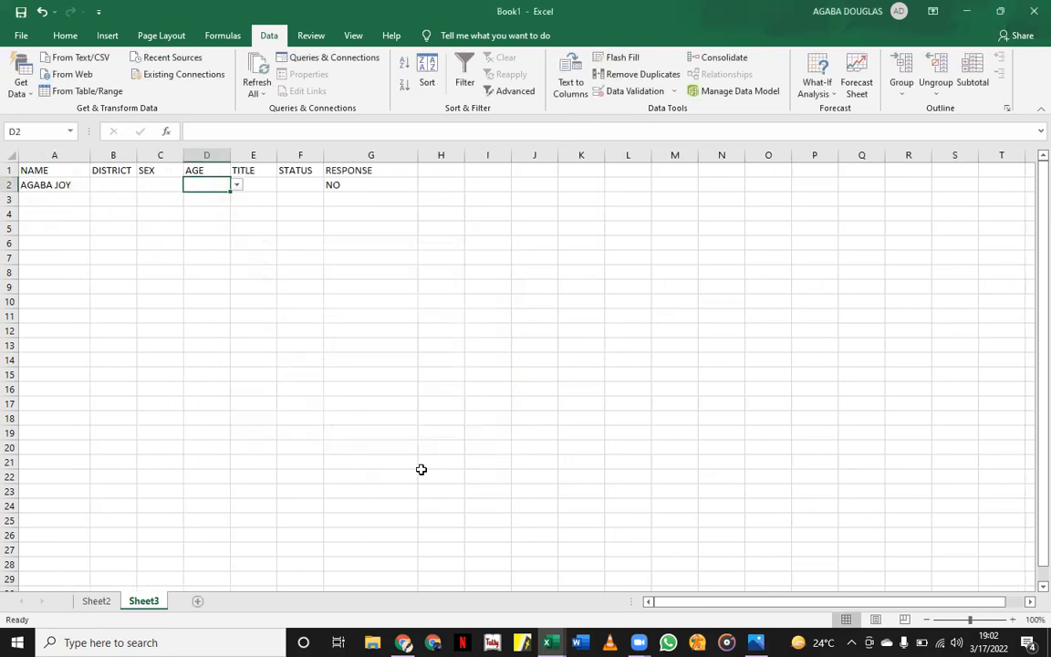
click(296, 184)
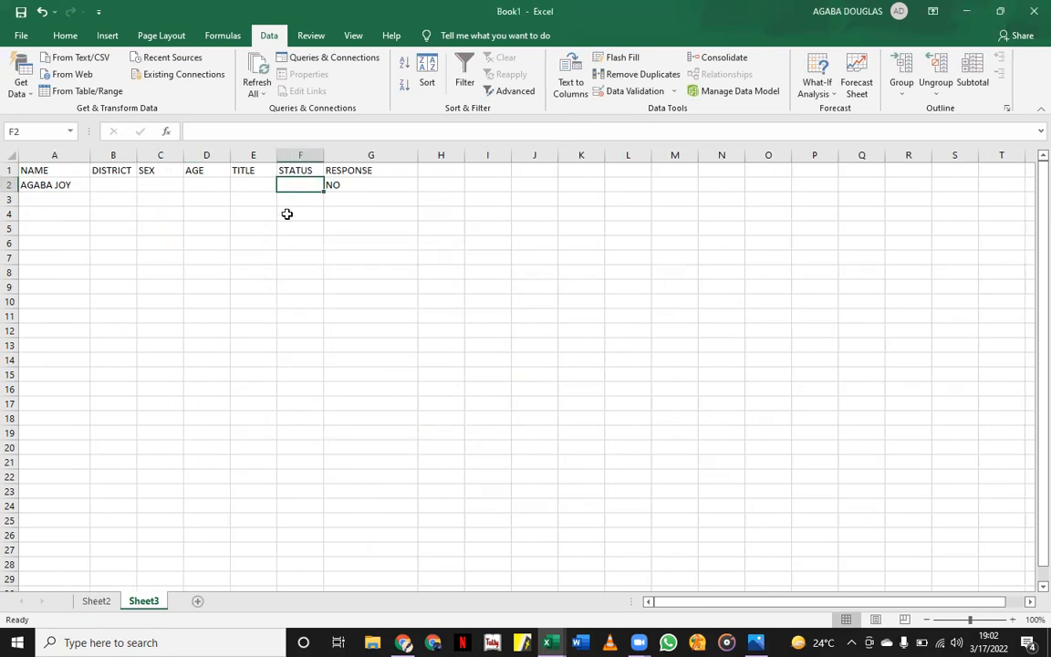
Select E2 and start a List validation, switching to Sheet2 for the source.
click(252, 184)
click(628, 90)
click(346, 322)
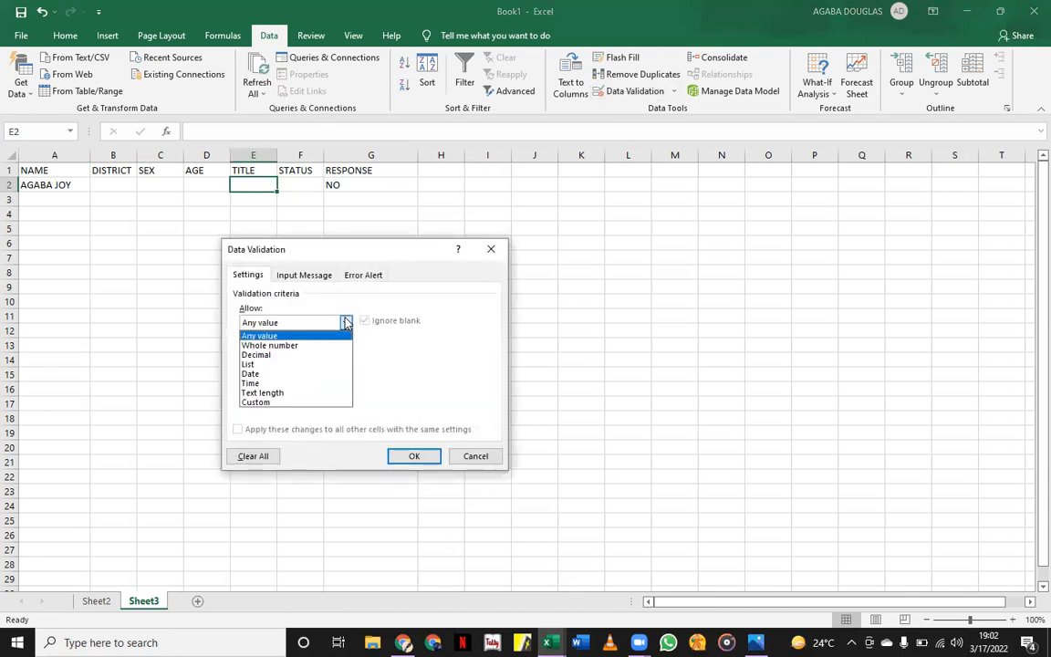
click(275, 364)
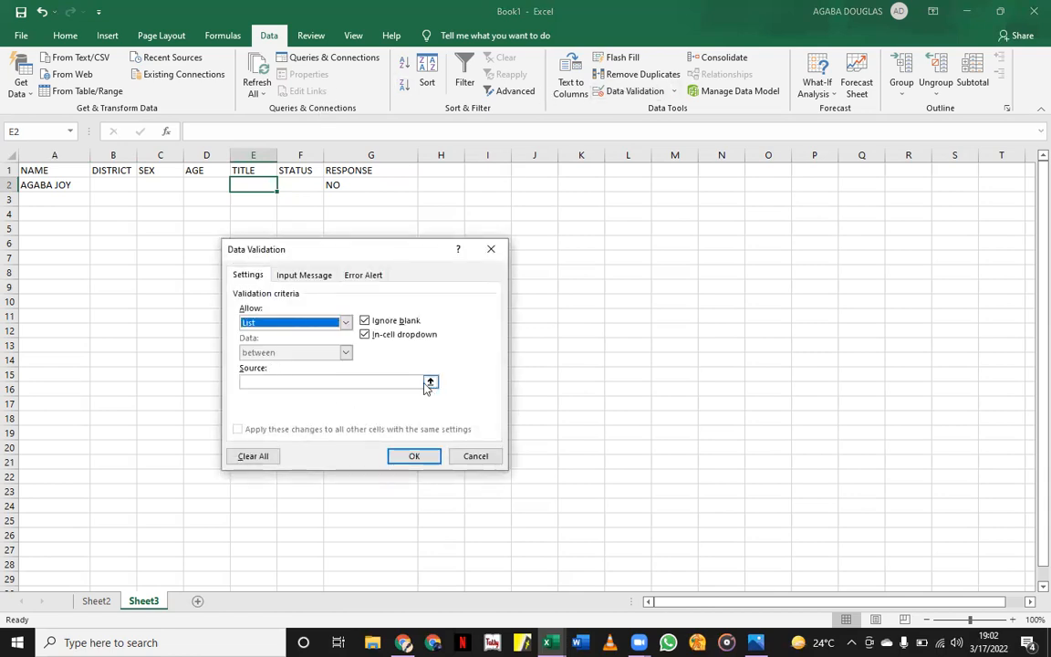
click(430, 381)
key(ctrl+Page_Up)
key(BackSpace)
key(BackSpace)
key(BackSpace)
key(BackSpace)
key(BackSpace)
key(BackSpace)
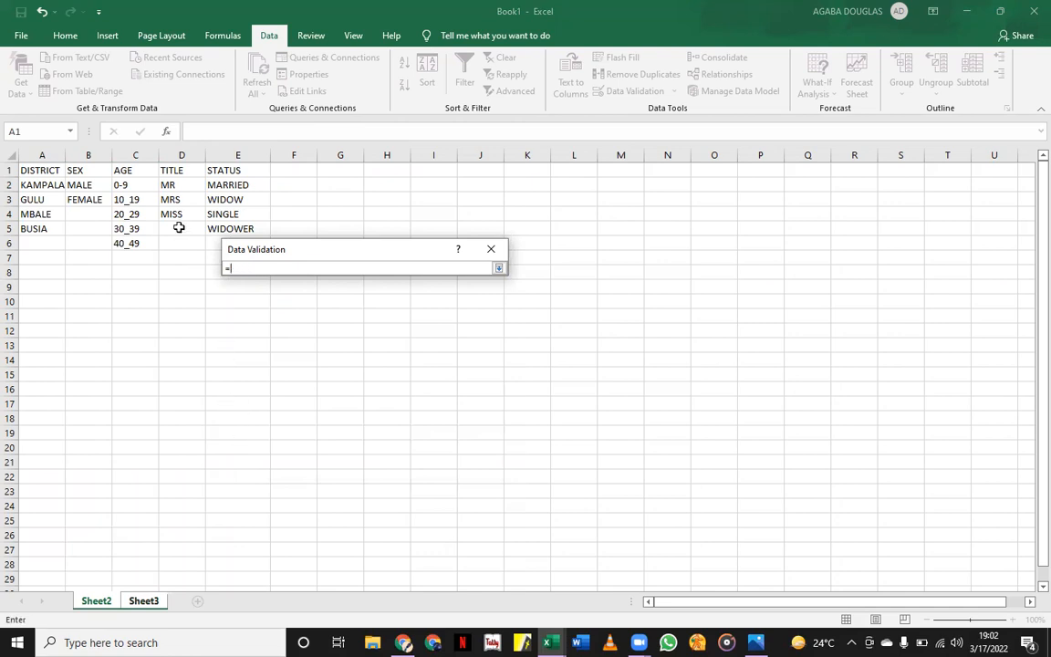
click(499, 268)
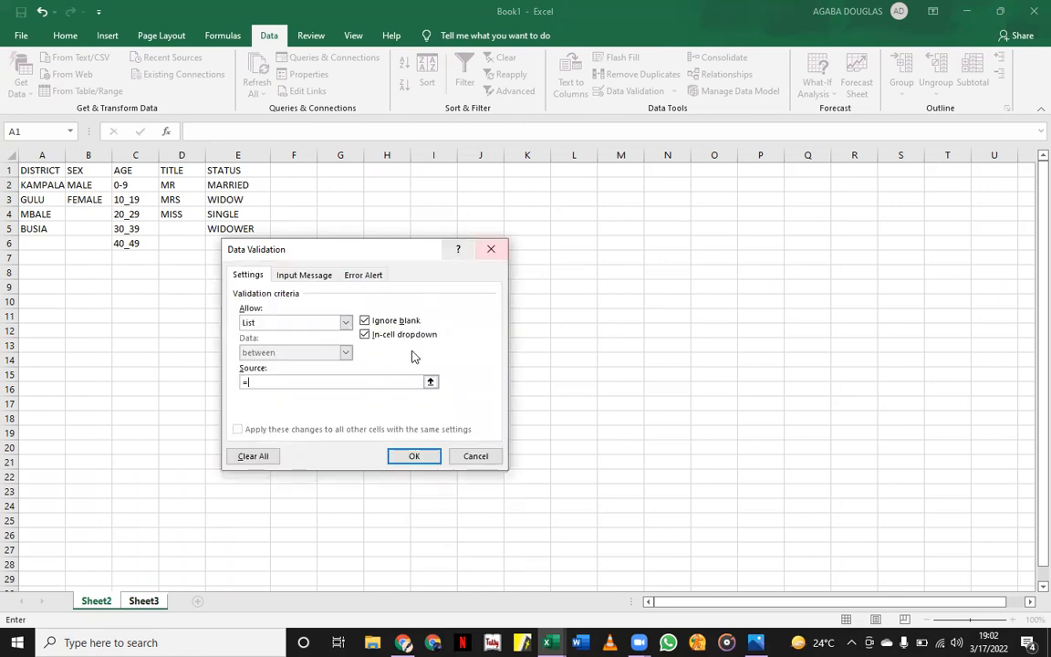
Use Sheet2!$D$2:$D$4 (MR, MRS, MISS) as the title list source and confirm.
click(429, 382)
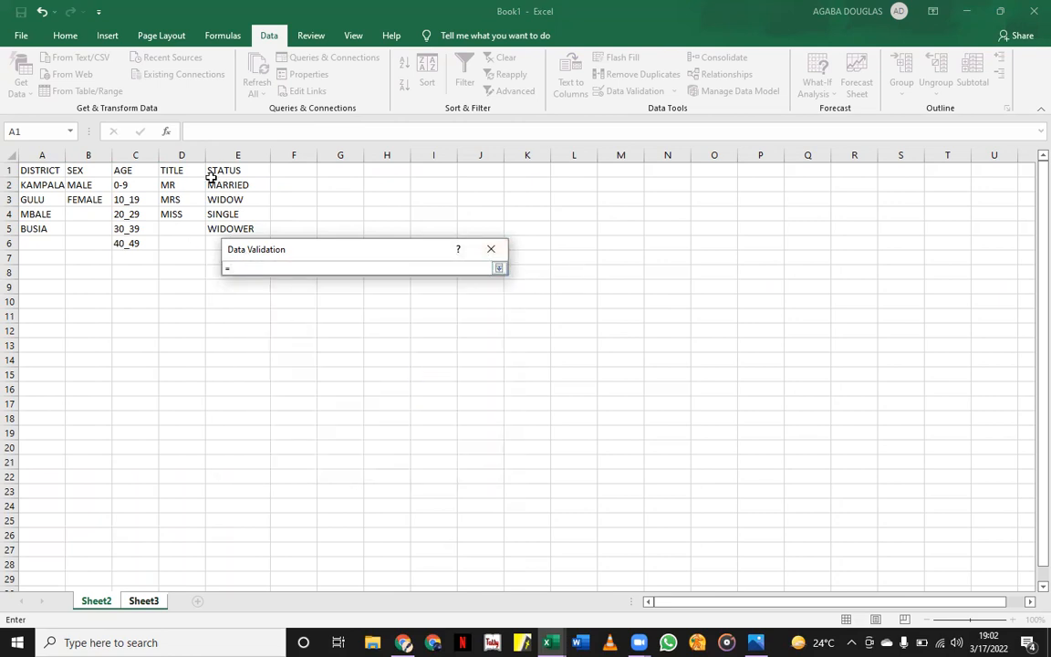
drag(176, 184, 178, 214)
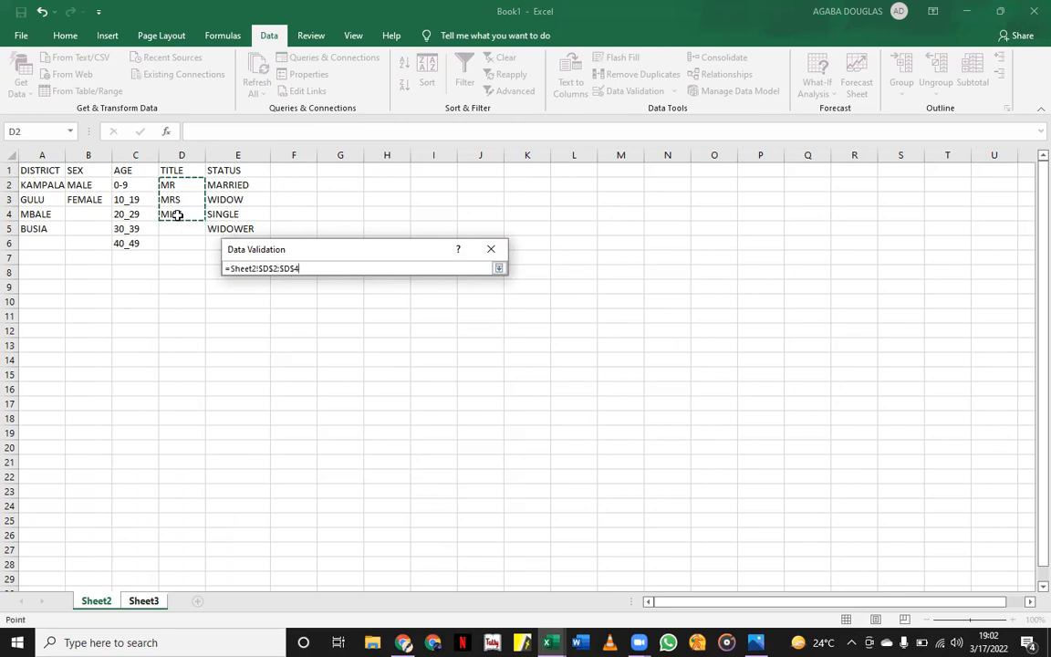
key(Return)
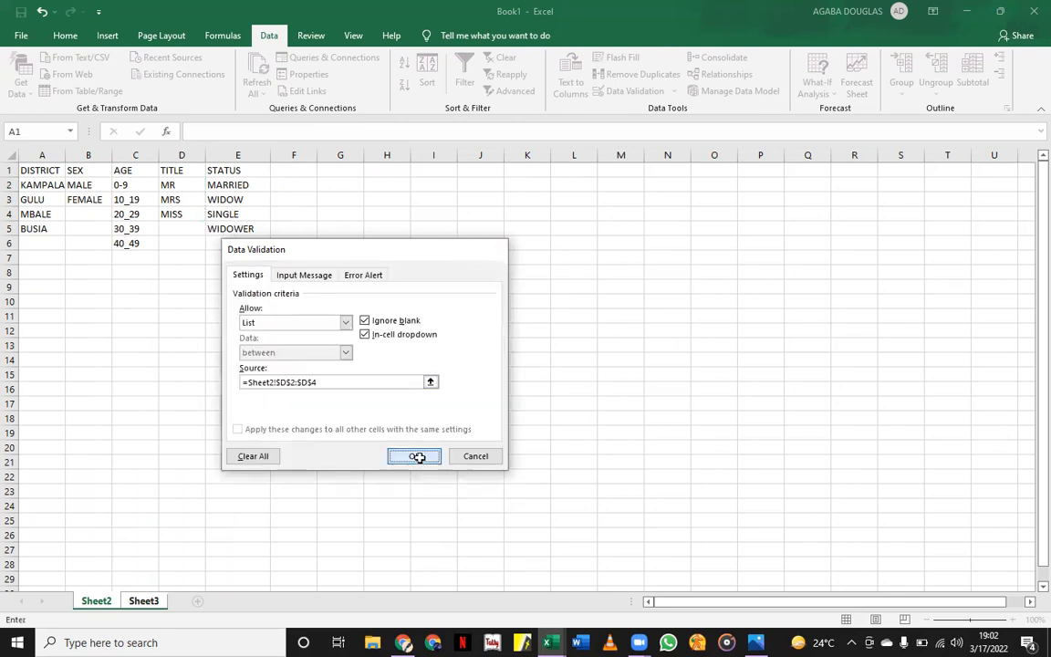
click(415, 456)
click(267, 264)
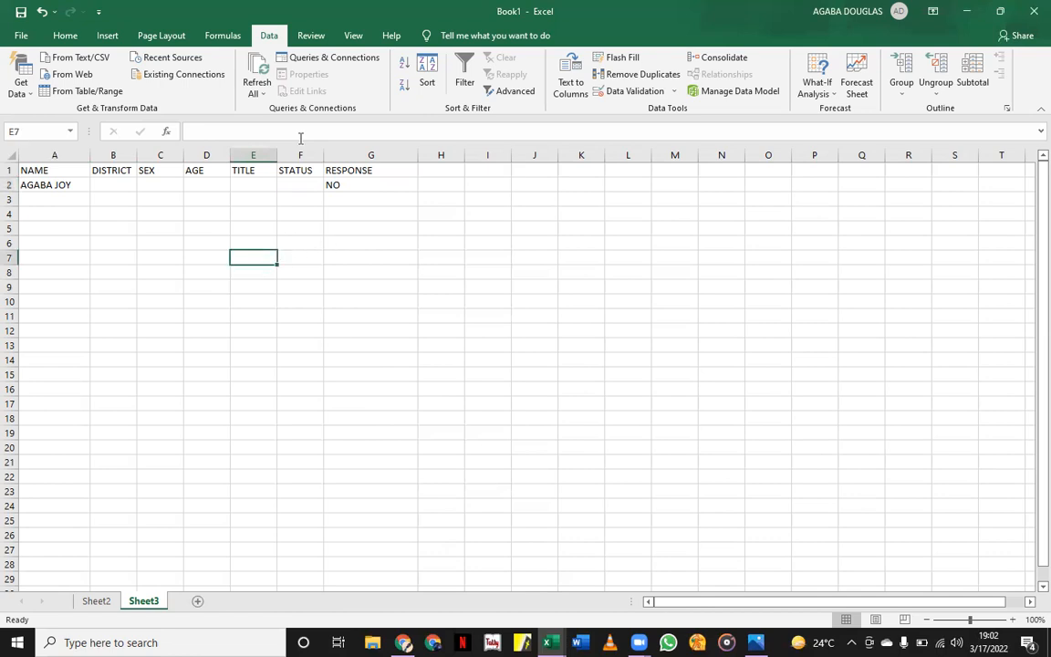
Select F2 and back out of the Remove Duplicates dialog opened by mistake.
click(302, 184)
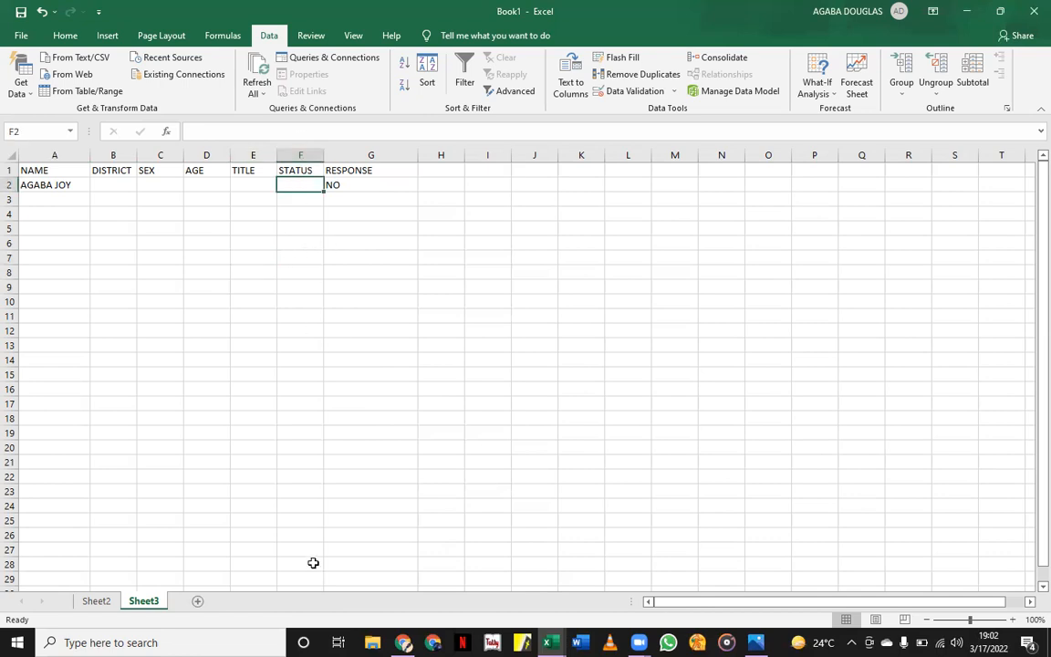
click(636, 74)
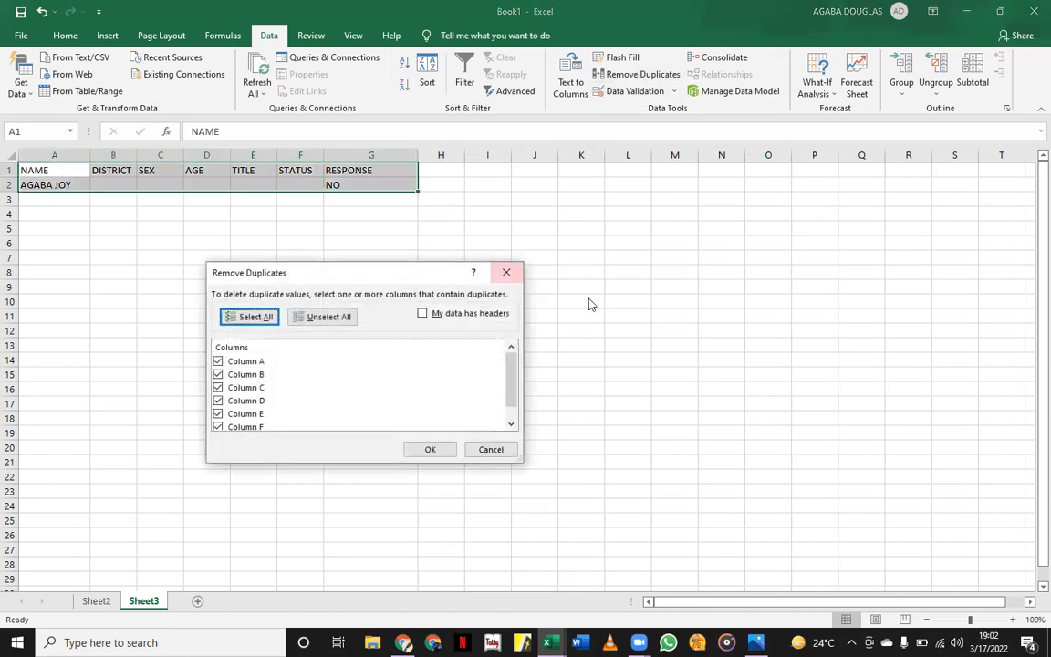
click(505, 272)
click(639, 257)
Give F2 a List validation sourced from Sheet2!$E$2:$E$5 (MARRIED, WIDOW, SINGLE, WIDOWER).
click(283, 184)
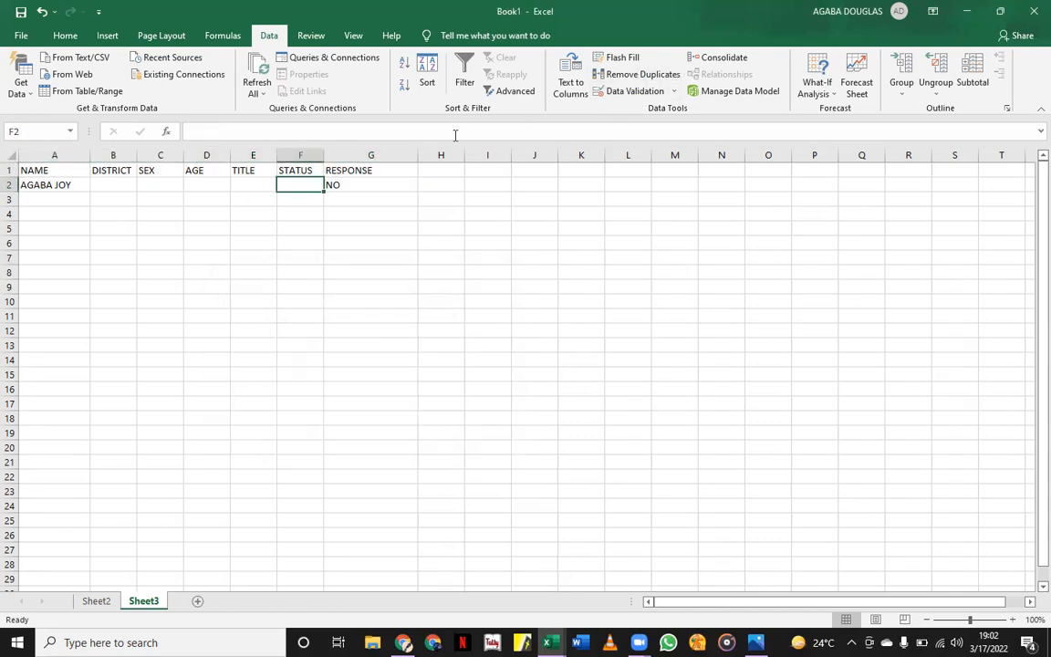
click(611, 92)
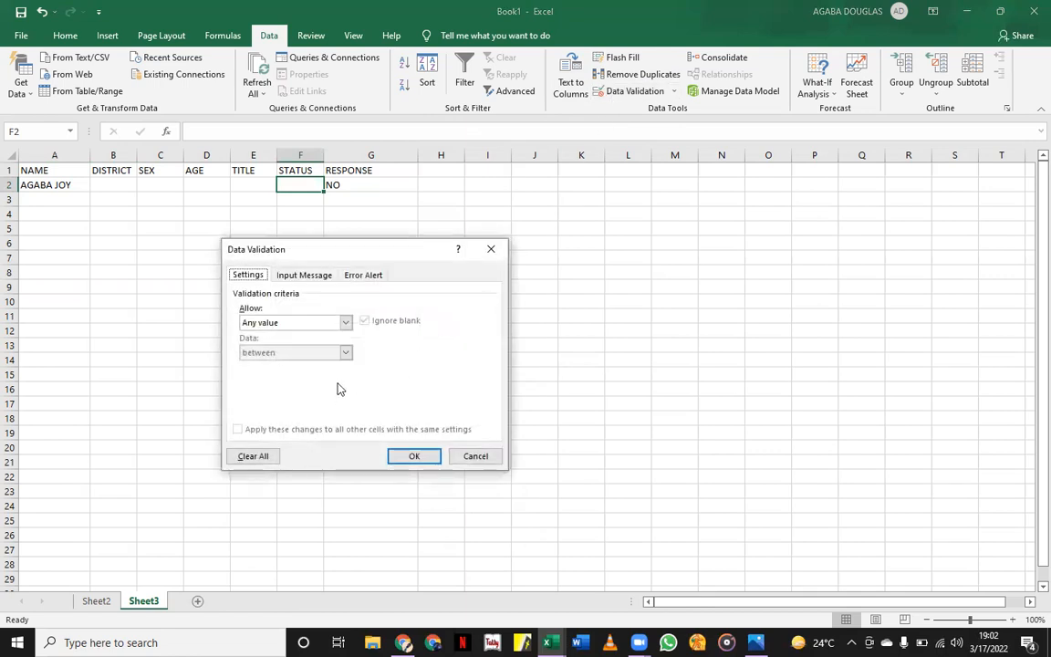
click(296, 322)
click(261, 368)
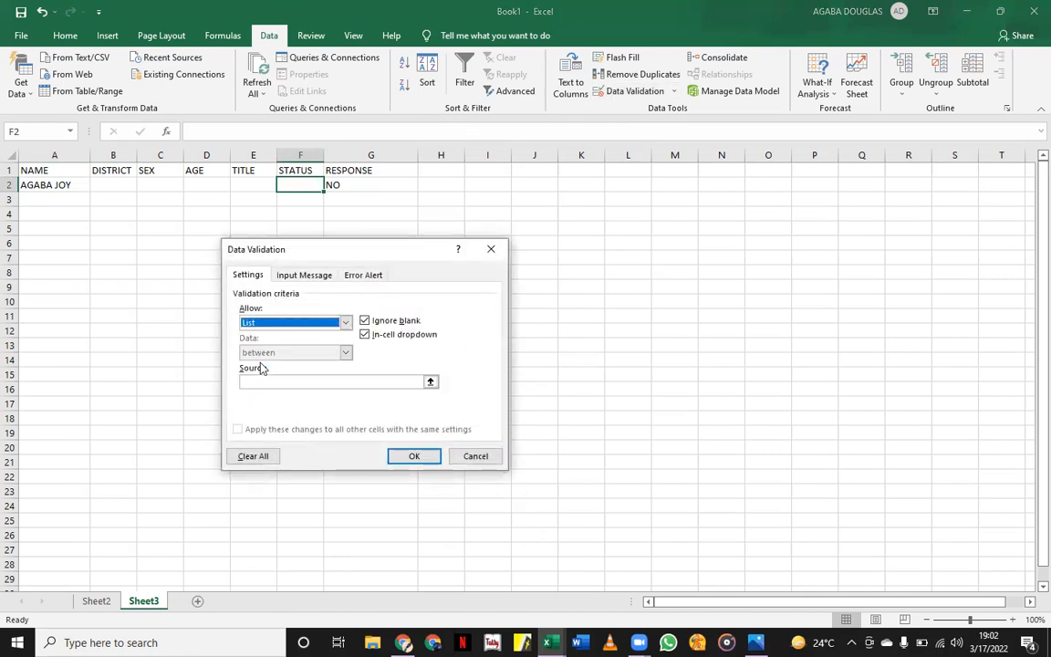
click(430, 382)
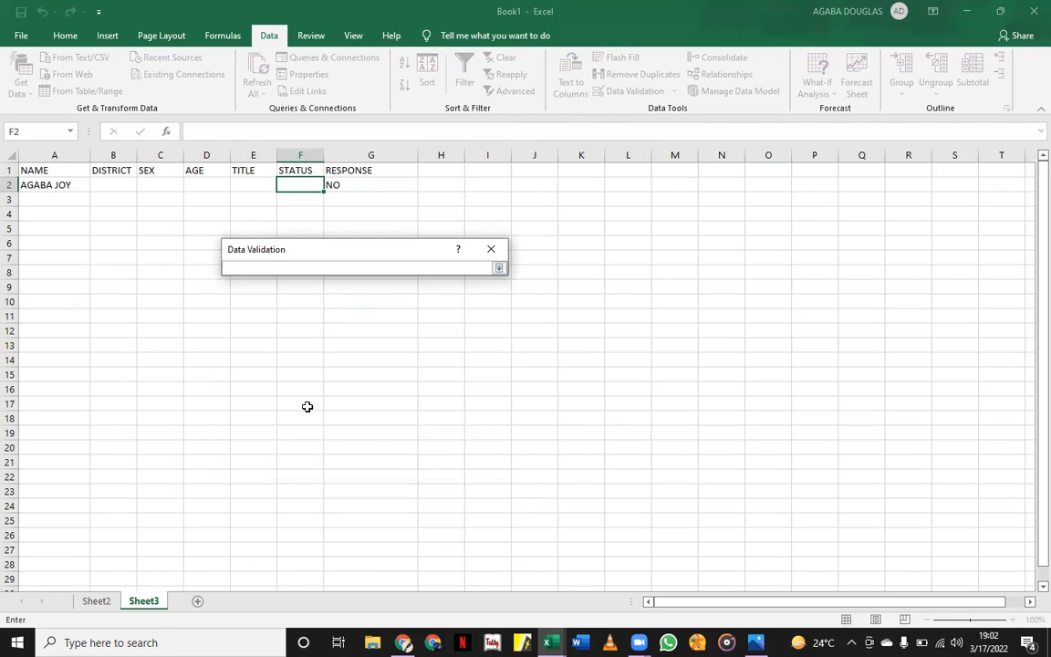
click(97, 601)
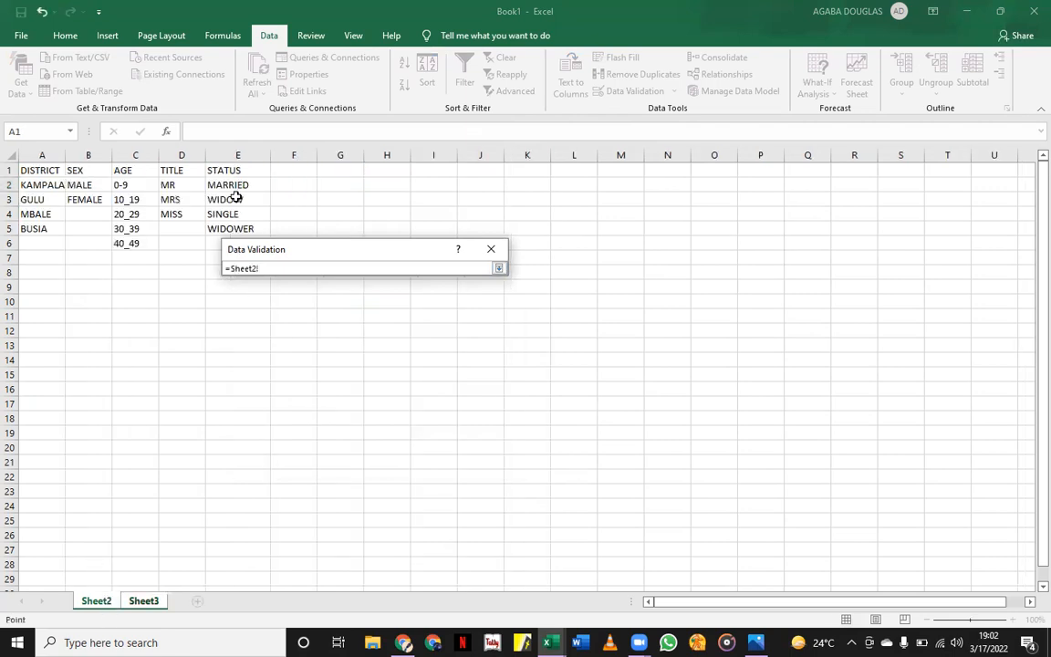
drag(235, 184, 232, 225)
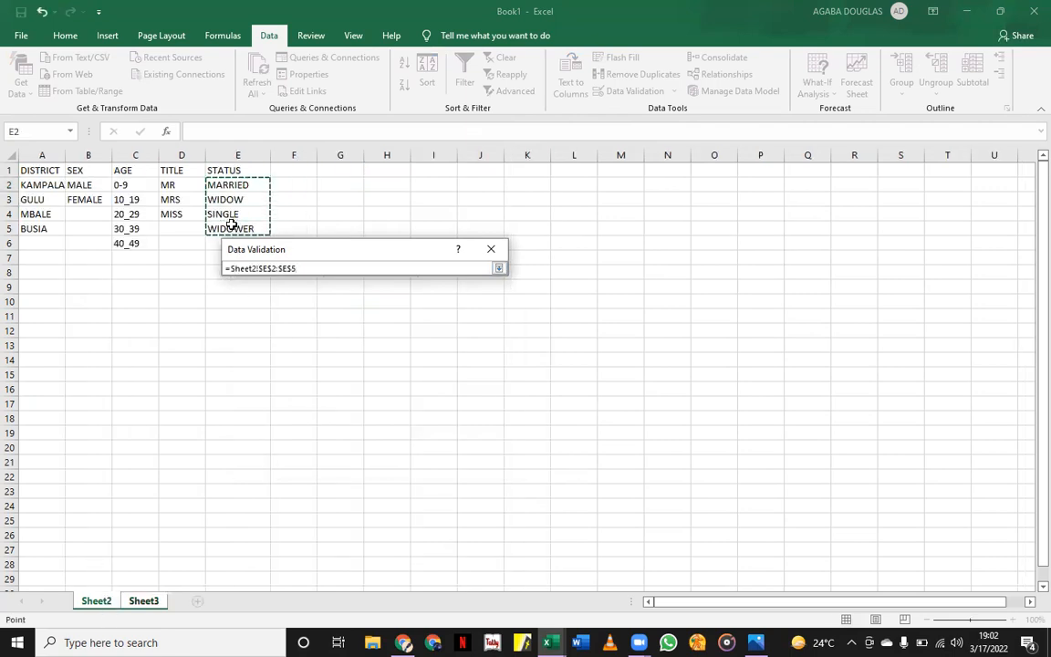
key(Return)
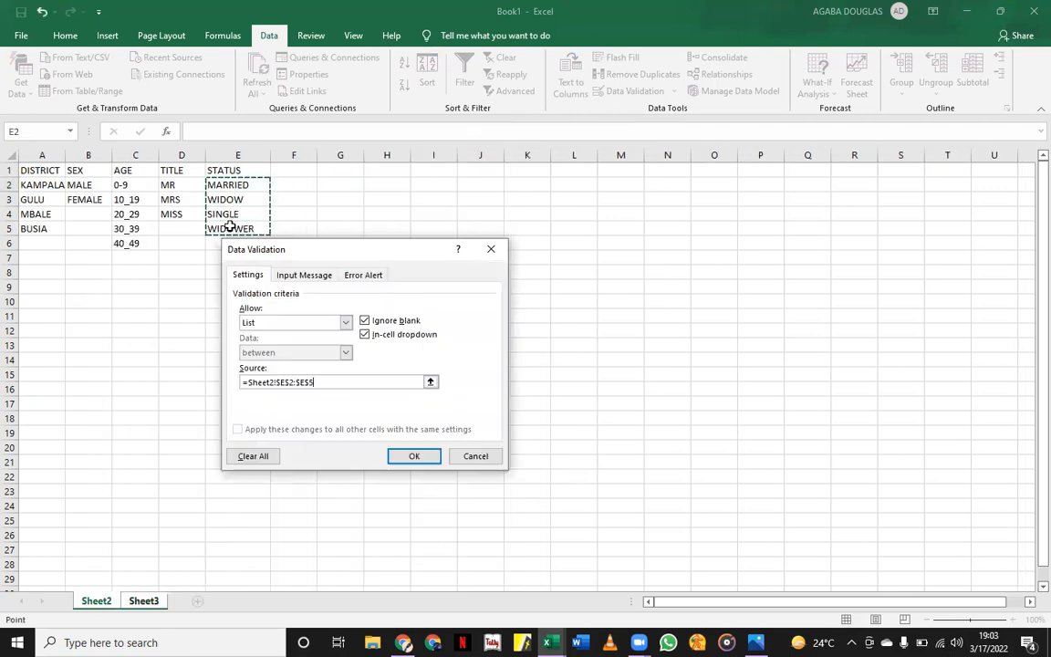
click(411, 457)
click(399, 451)
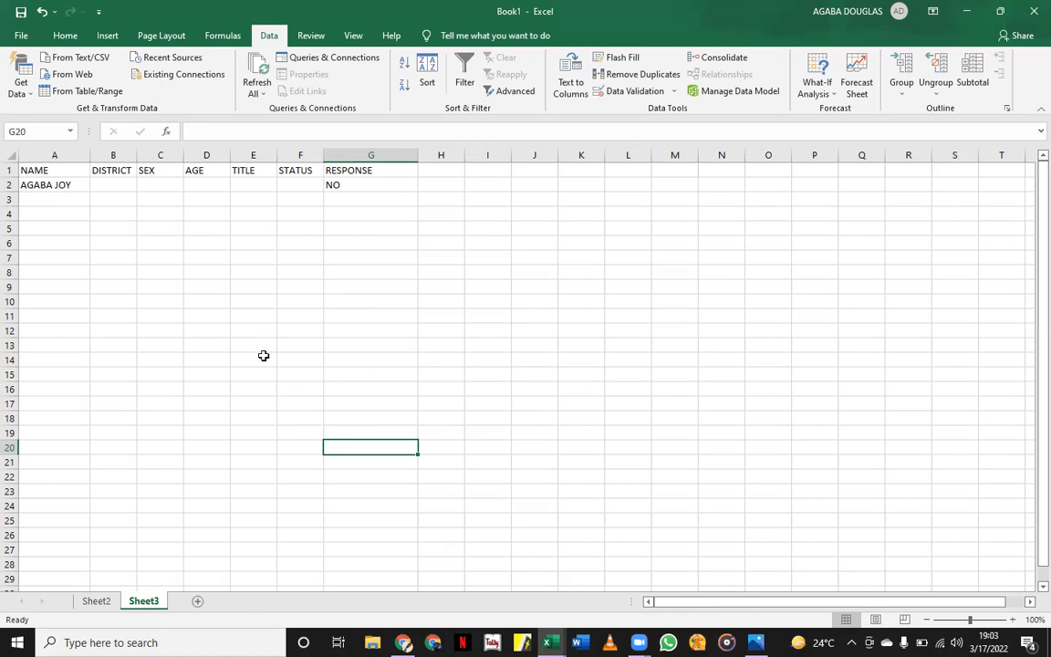
Pick KAMPALA, FEMALE and 20_29 from the B2, C2 and D2 dropdowns.
click(117, 186)
click(144, 185)
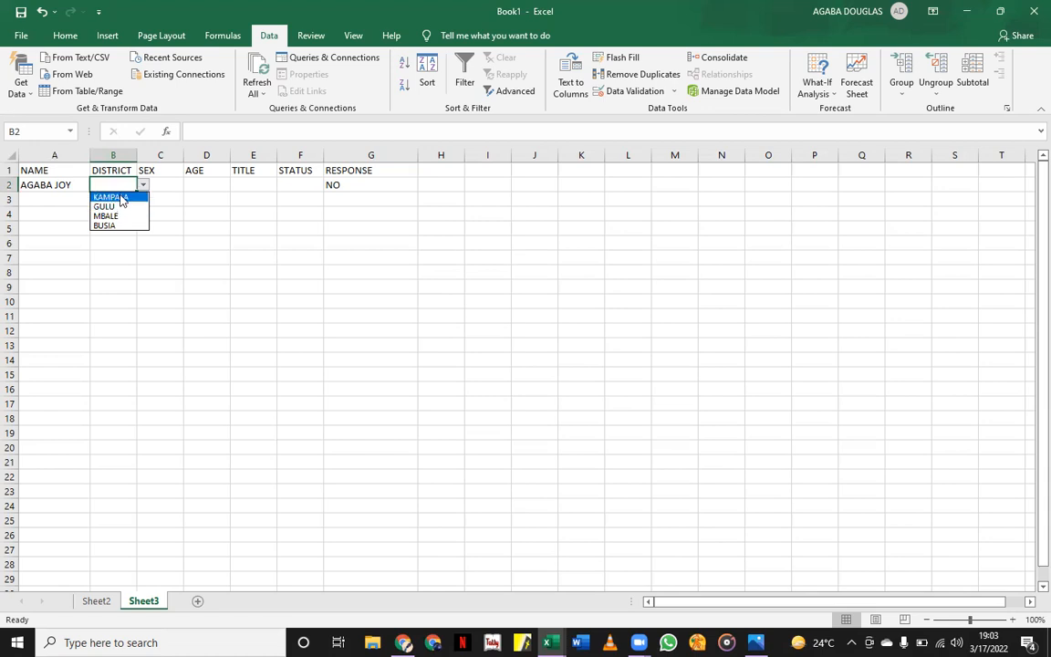
click(143, 196)
click(160, 185)
click(189, 185)
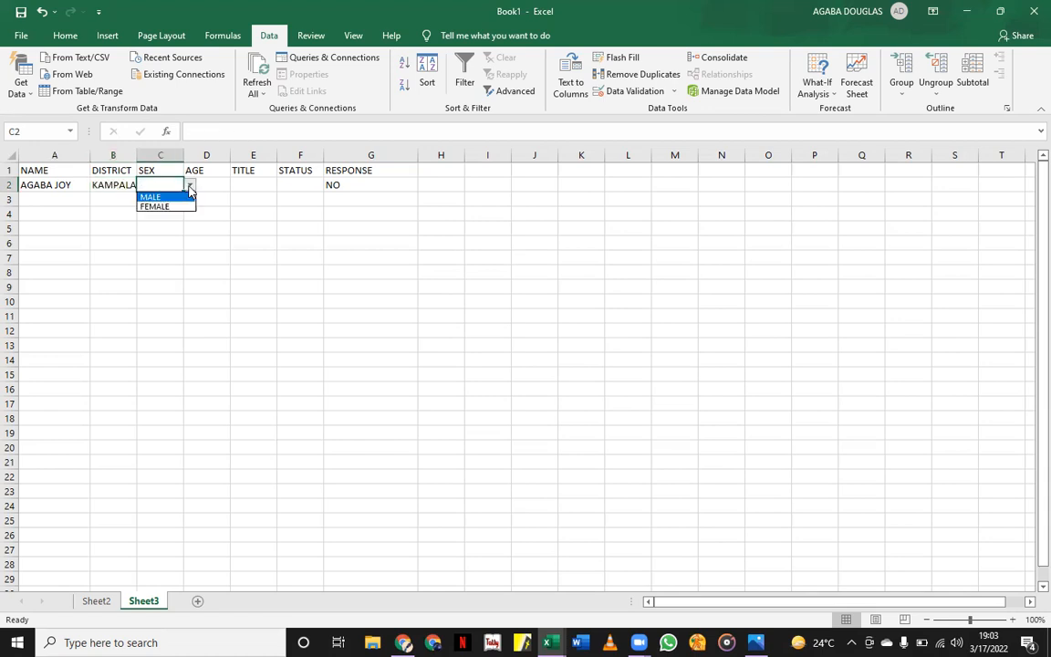
click(166, 208)
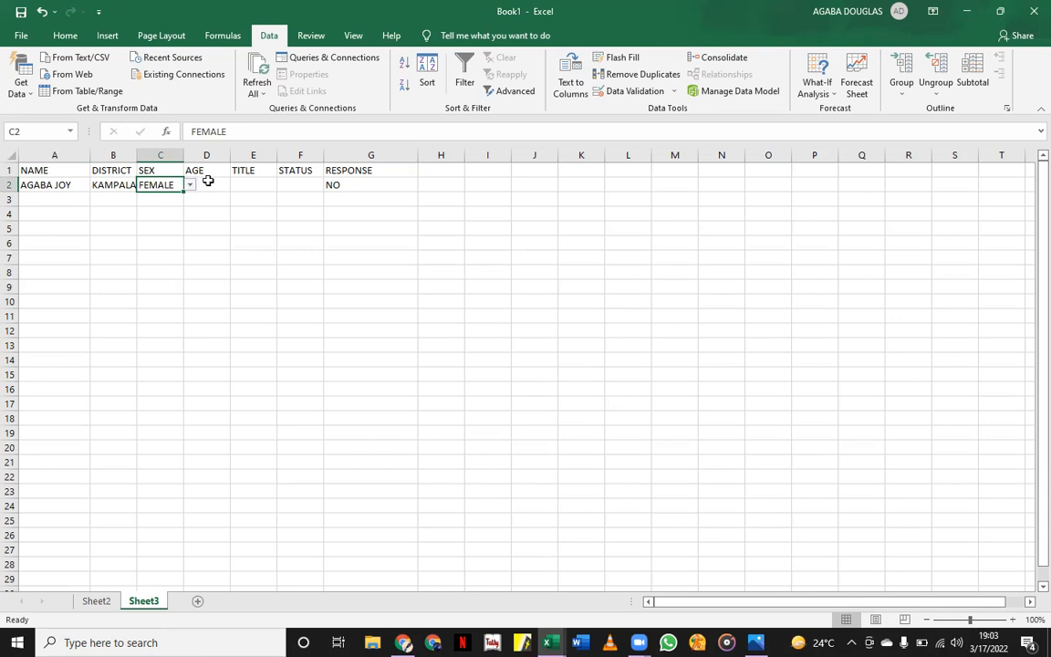
click(208, 185)
click(236, 187)
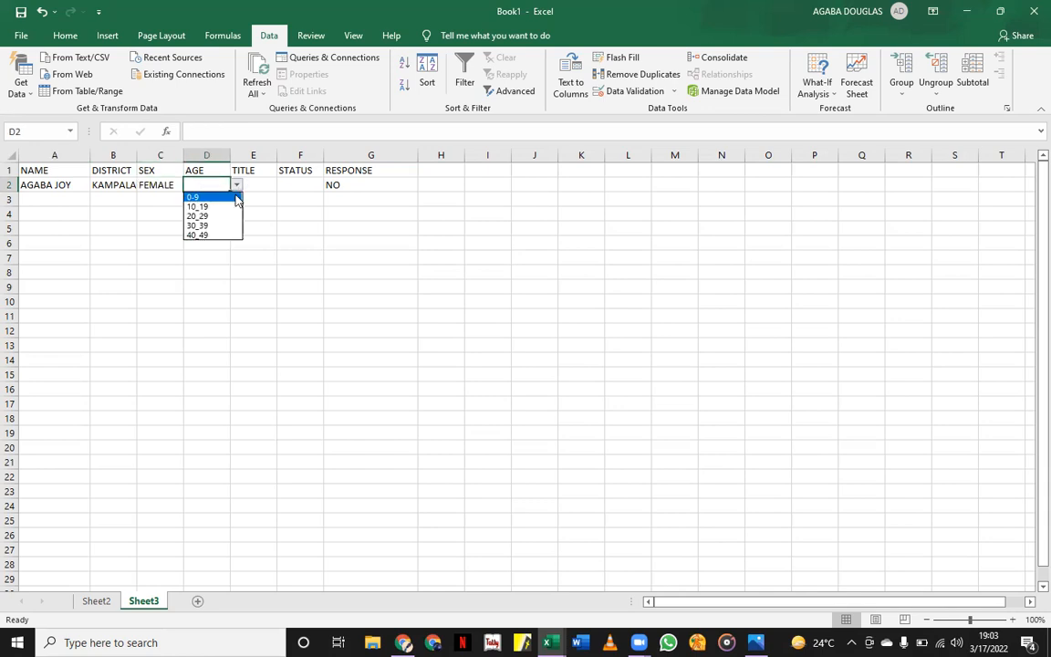
click(203, 215)
Choose MRS for TITLE and MARRIED for STATUS, then select G2.
click(258, 184)
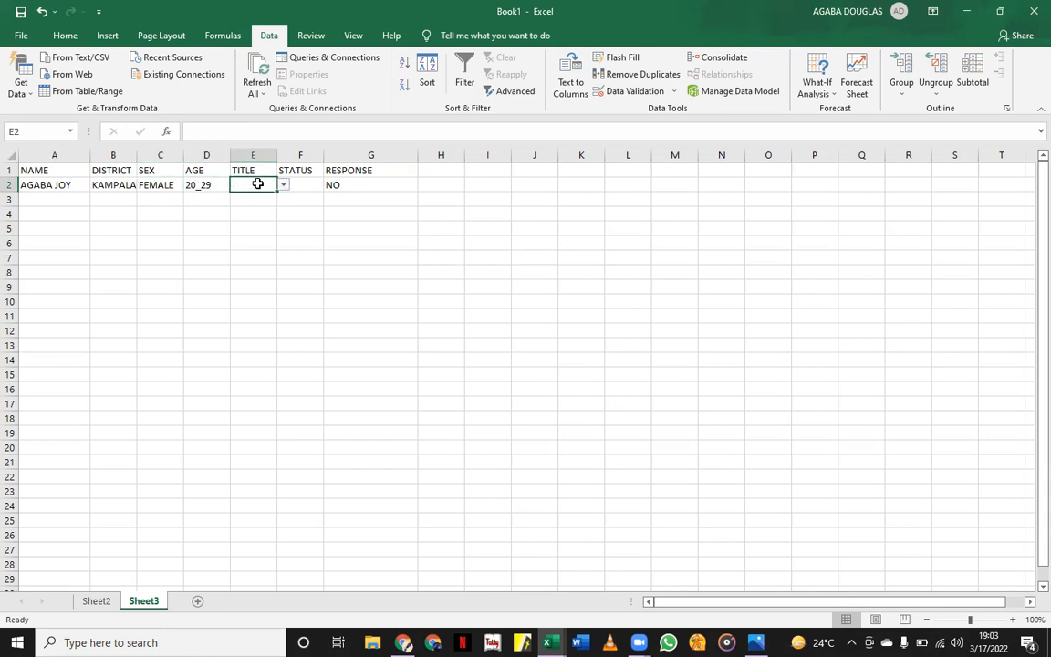
click(283, 185)
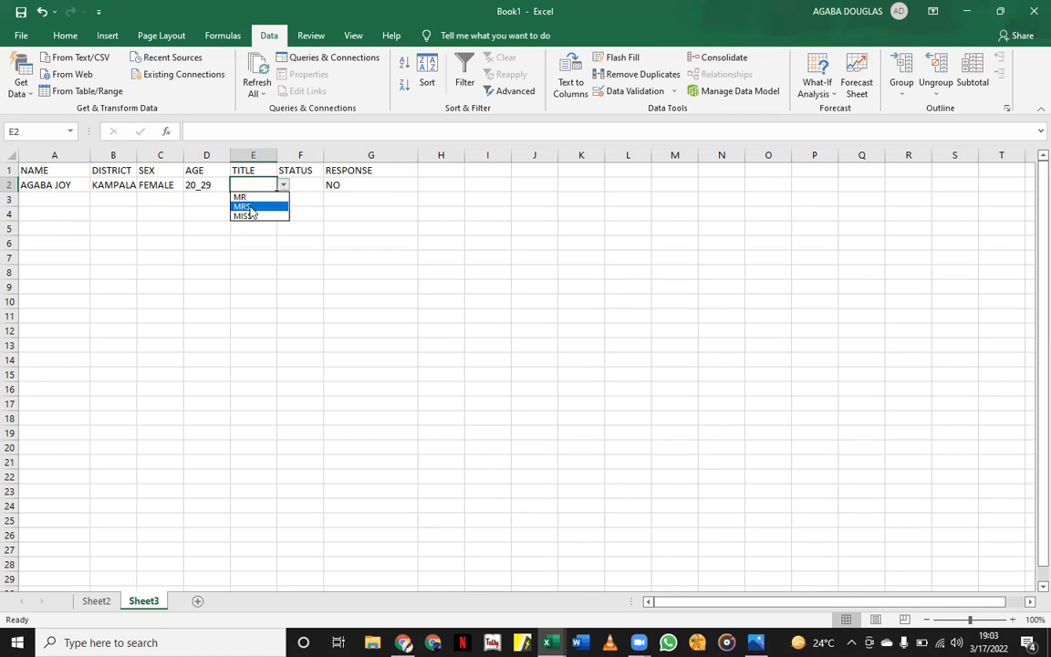
click(248, 207)
click(308, 183)
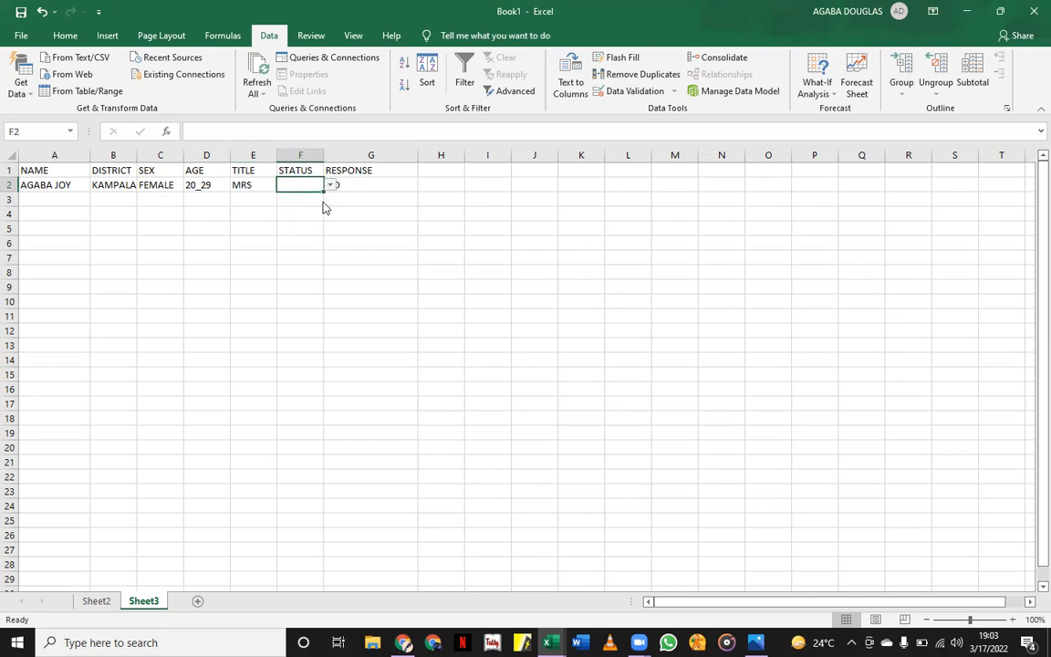
click(330, 186)
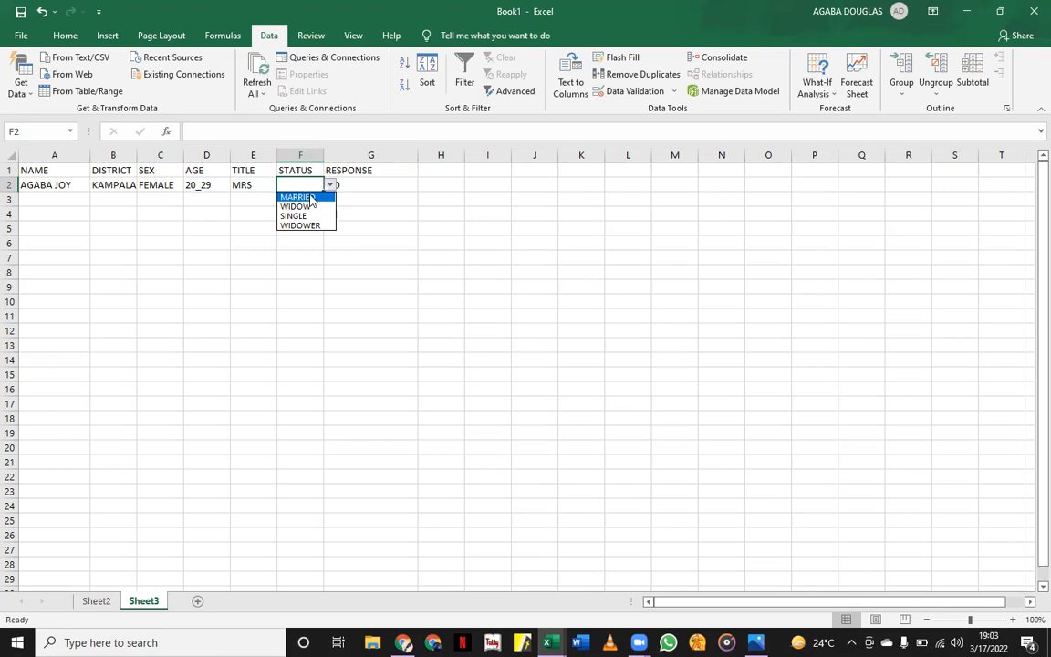
click(310, 199)
click(371, 183)
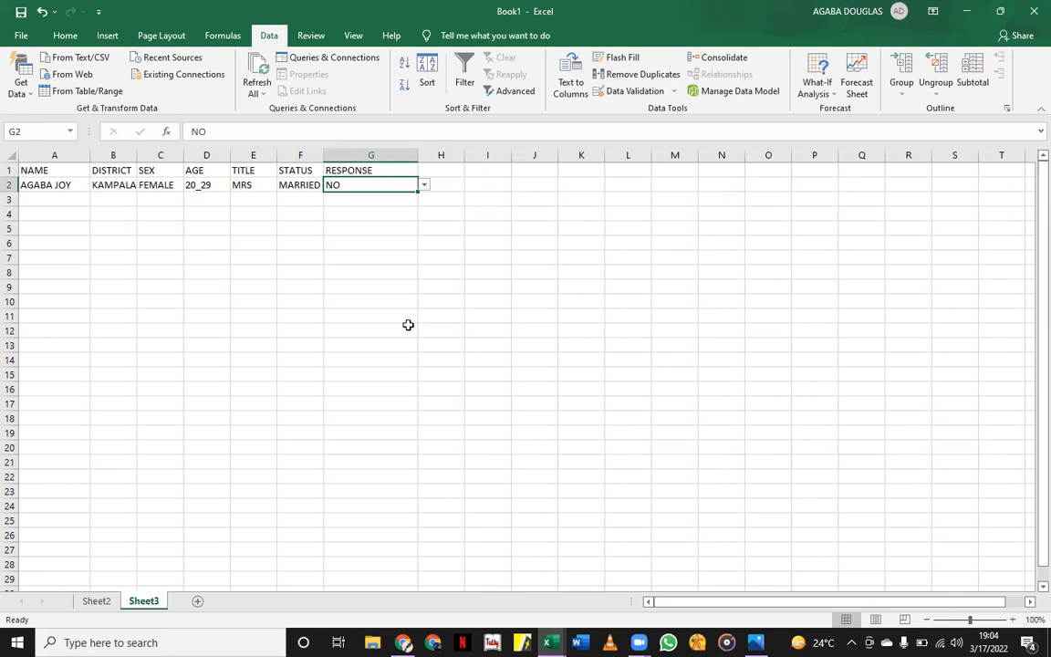
click(217, 183)
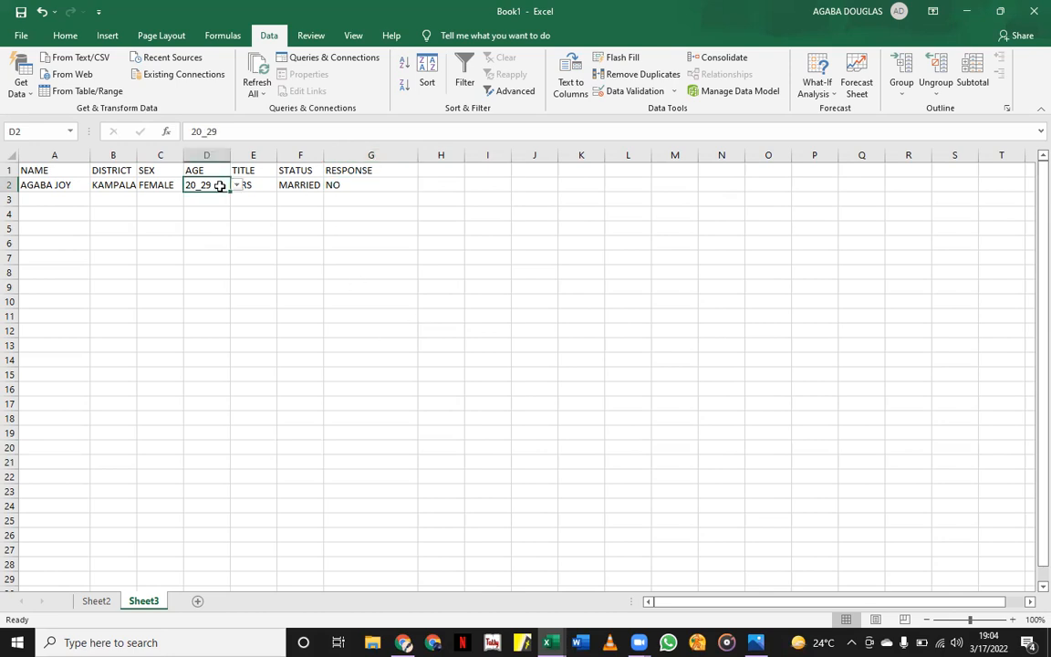
click(236, 186)
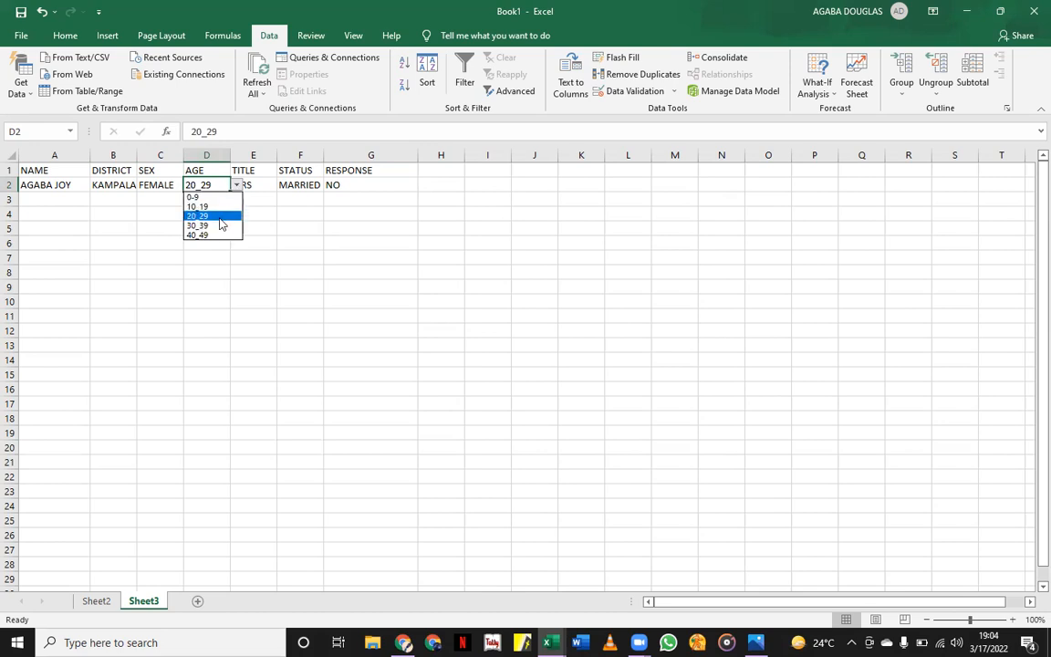
key(Escape)
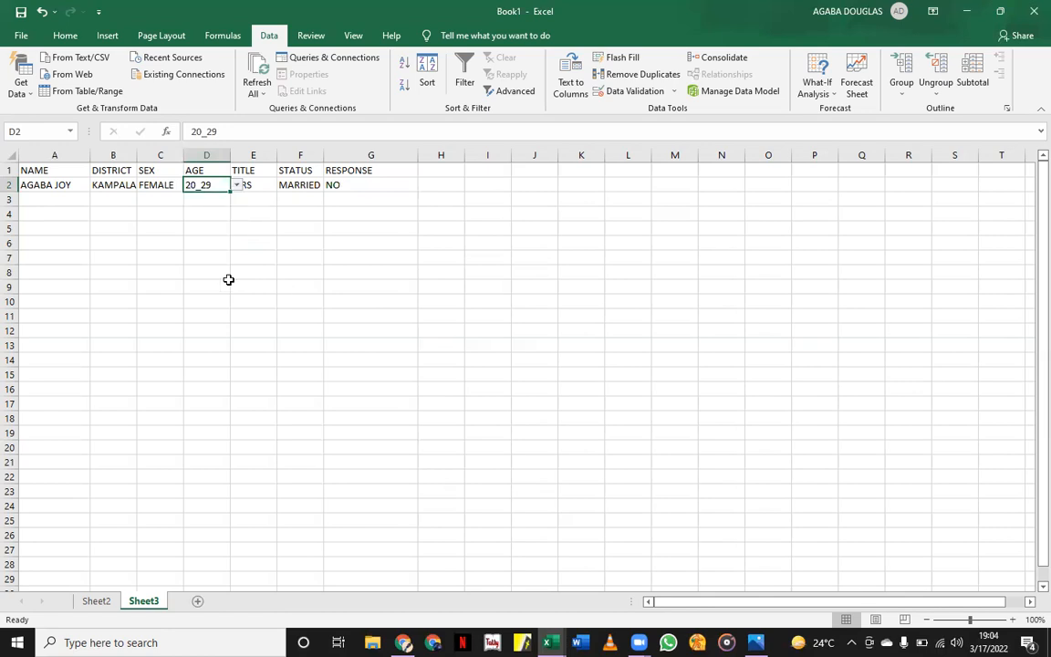